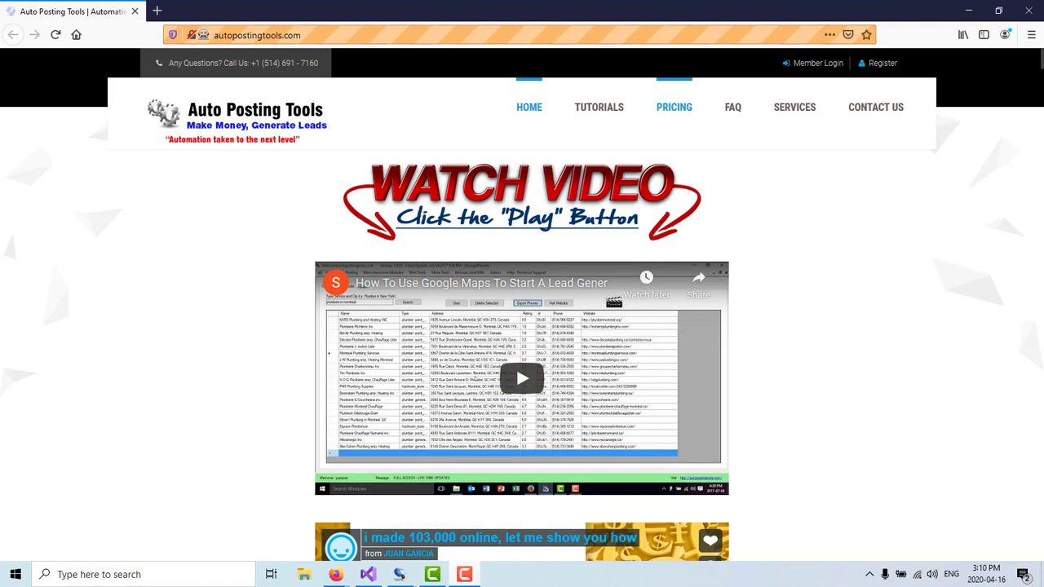
# Step: Switch to Autopostingtools and open the Scraping menu's list of business-lead scraper modules
pyautogui.click(398, 575)
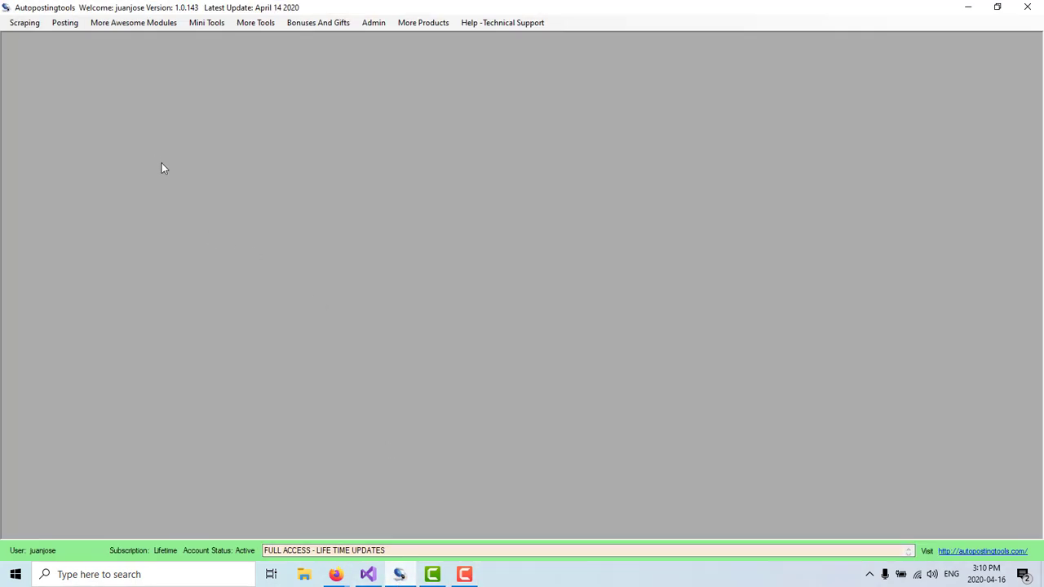
pyautogui.click(28, 24)
pyautogui.moveTo(206, 23)
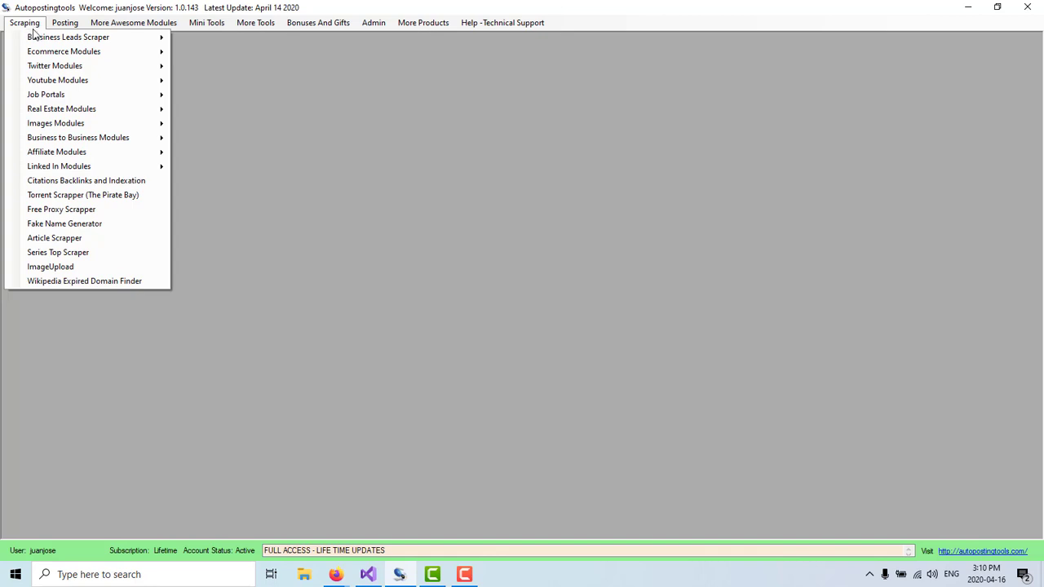
pyautogui.moveTo(68, 38)
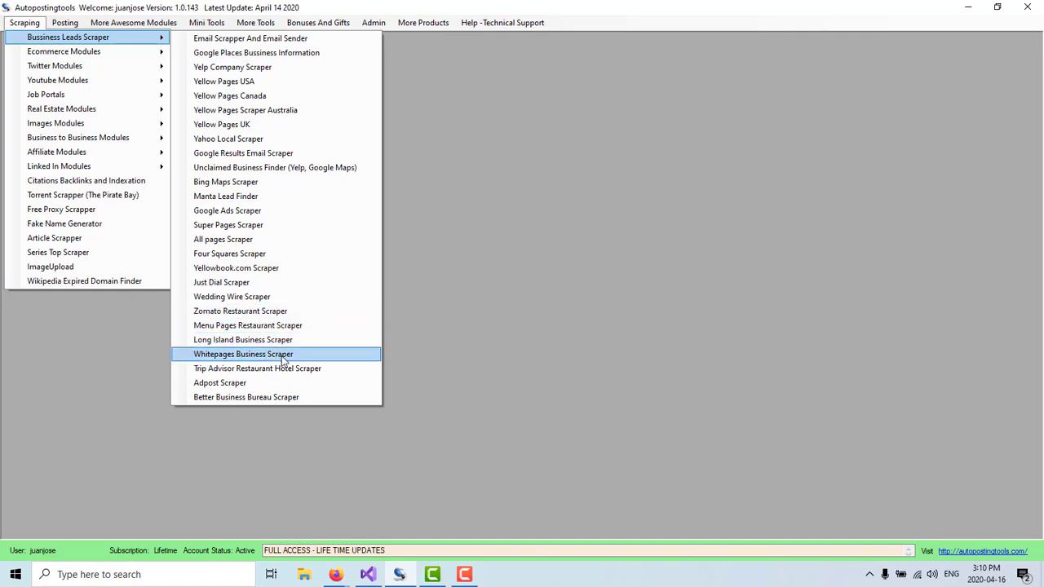
# Step: Open the Whitepages Business Scraper and launch a remote-controlled Firefox window beside it
pyautogui.click(287, 359)
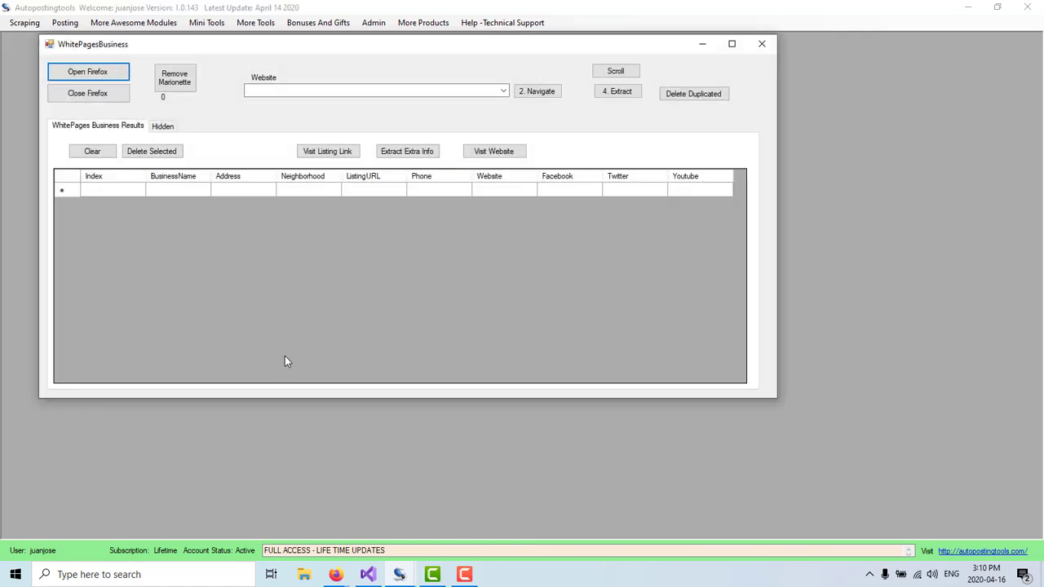
pyautogui.moveTo(332, 49); pyautogui.dragTo(458, 69)
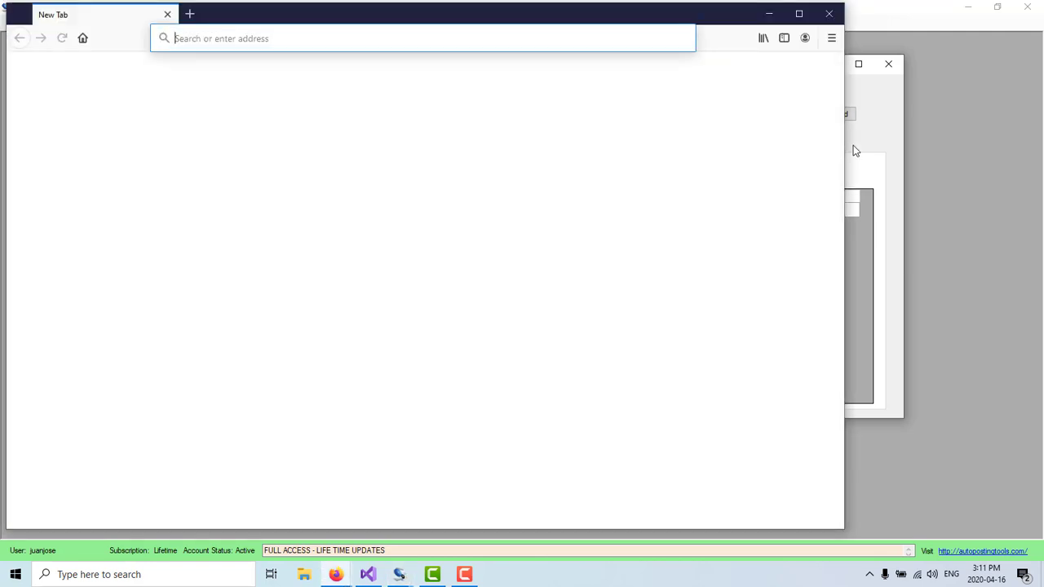
pyautogui.click(861, 144)
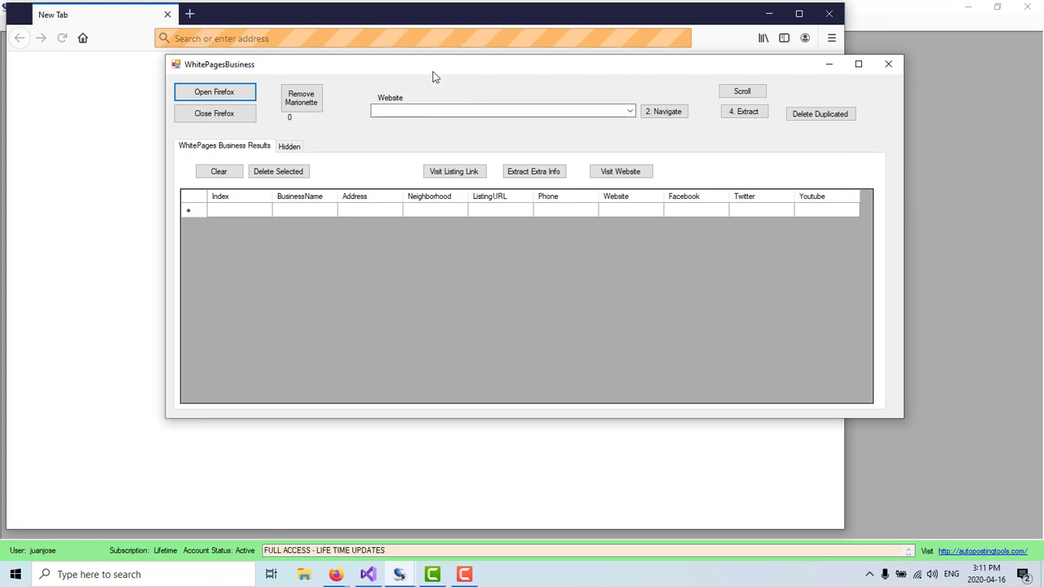
pyautogui.moveTo(433, 72); pyautogui.dragTo(525, 133)
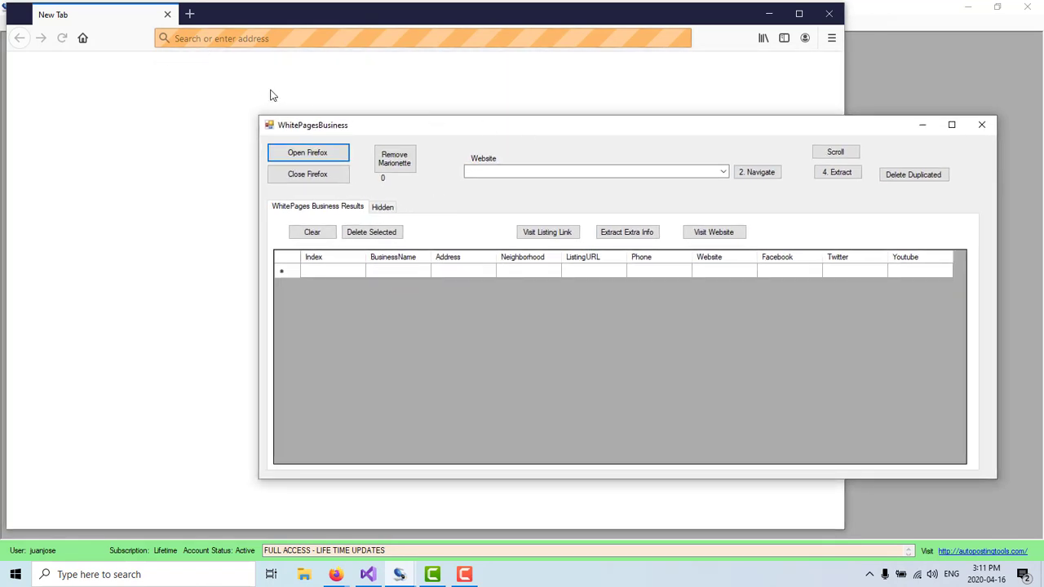
# Step: Run Remove Marionette and toggle marionette.enabled in about:config, leaving it false
pyautogui.click(407, 168)
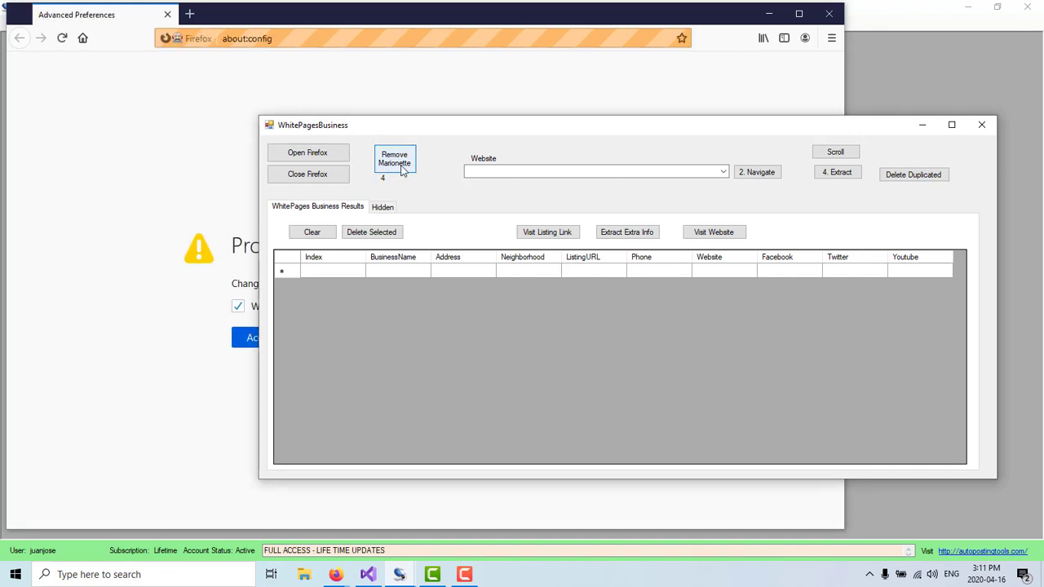
pyautogui.click(394, 164)
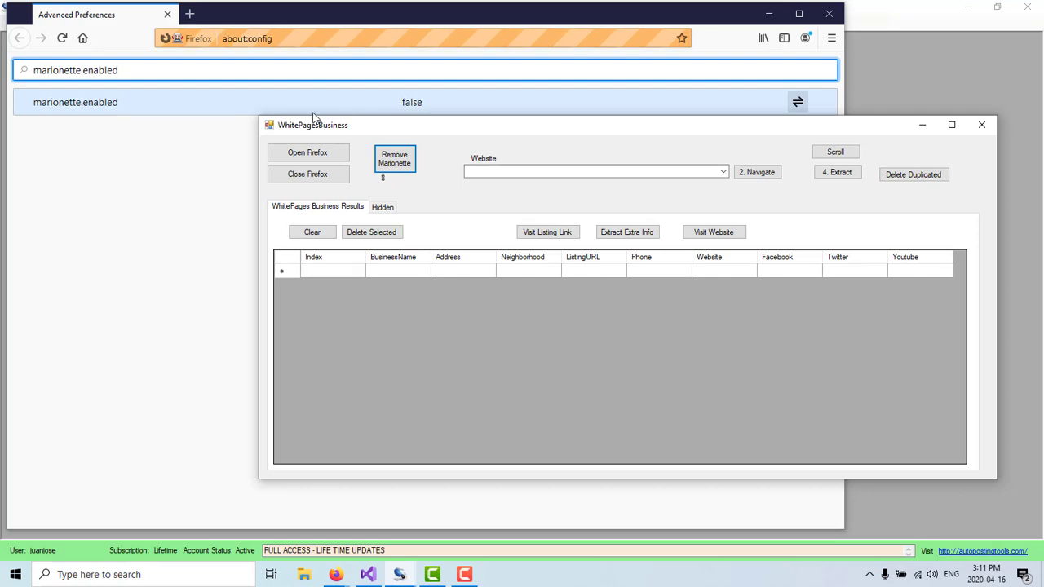
pyautogui.doubleClick(430, 108)
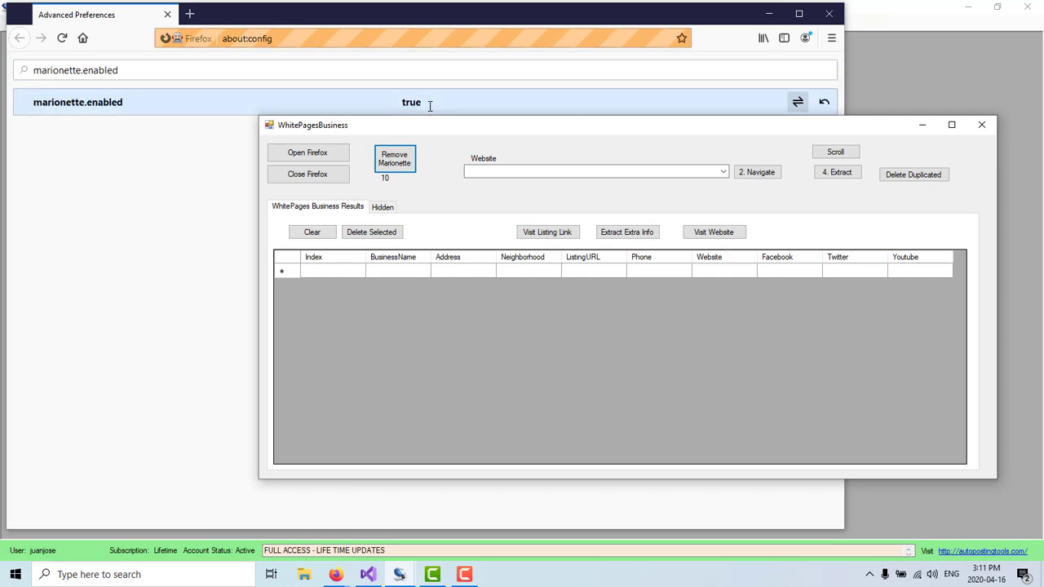
pyautogui.click(167, 157)
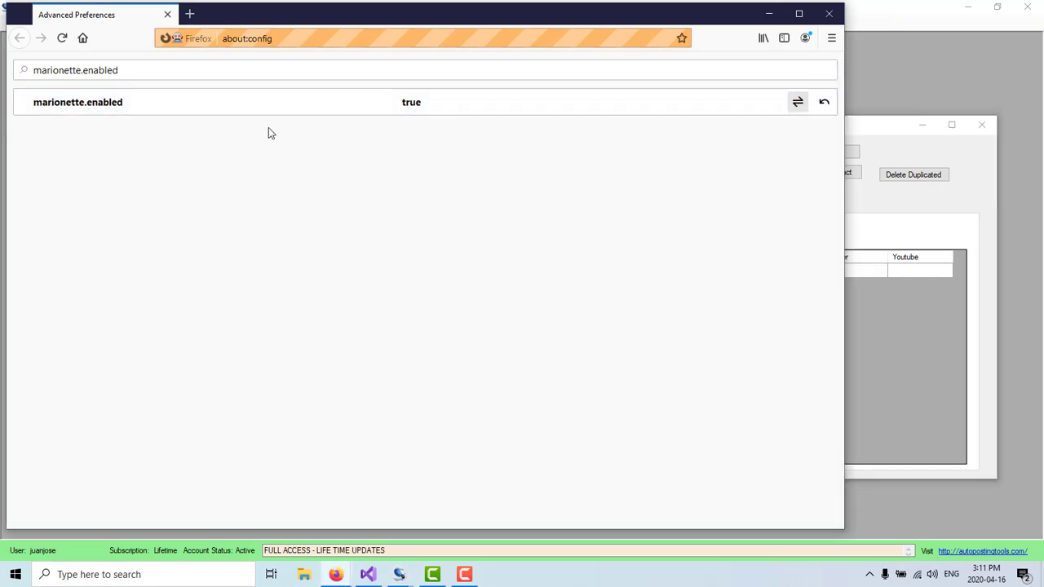
pyautogui.doubleClick(128, 101)
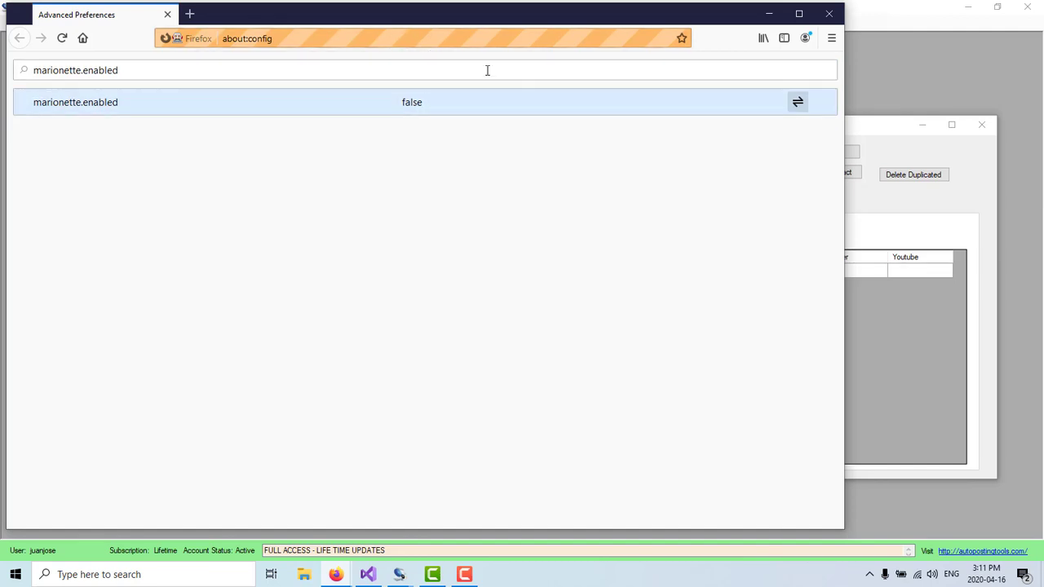
pyautogui.click(911, 214)
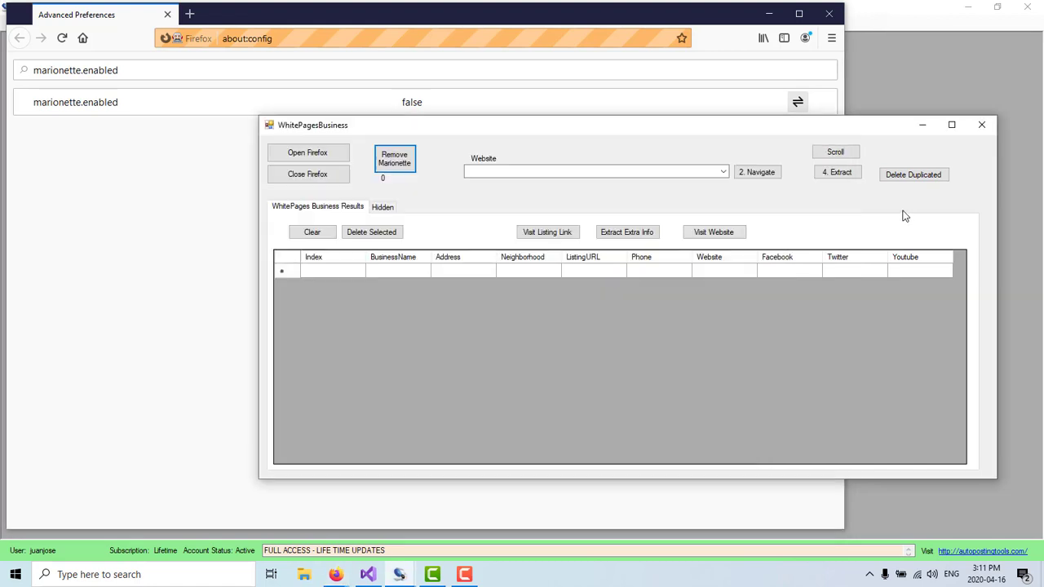
# Step: Pick the Chicago/Dentist Whitepages URL and navigate Firefox to its 4317 results
pyautogui.click(722, 172)
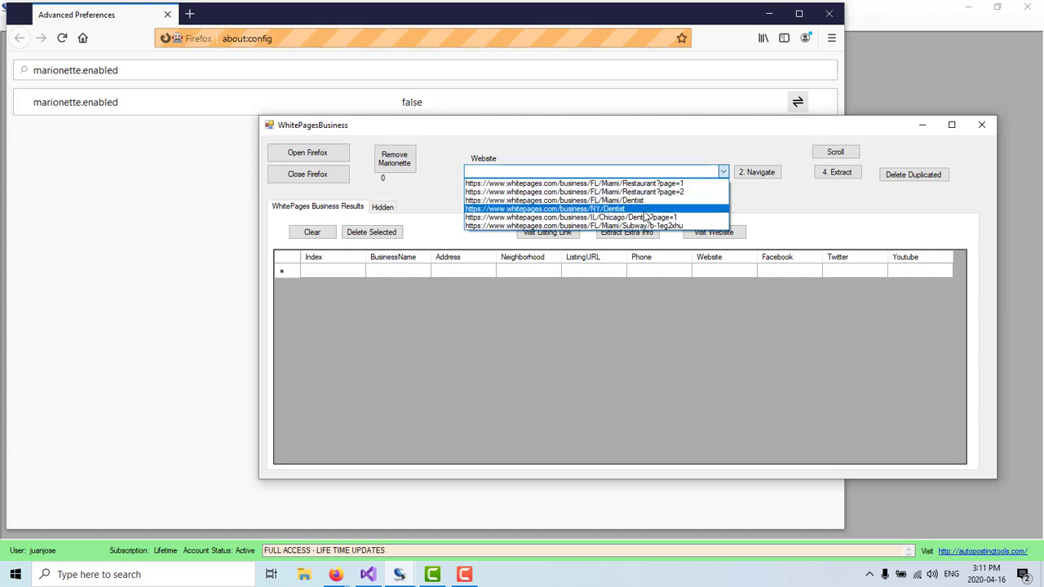
pyautogui.click(614, 218)
pyautogui.click(754, 173)
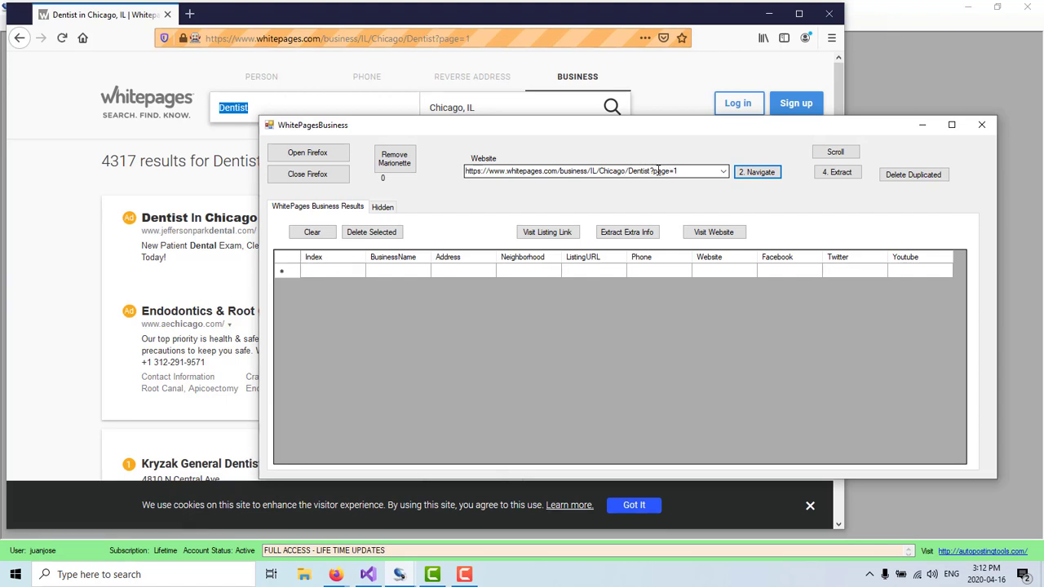
# Step: Reselect the Chicago dentist search URL and reload its results in Firefox
pyautogui.click(96, 160)
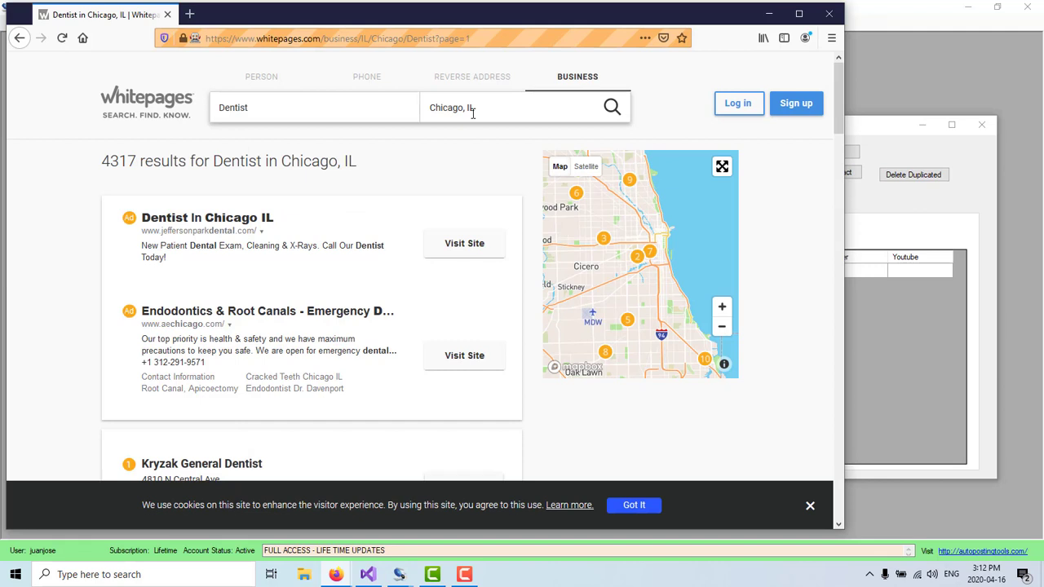
pyautogui.click(263, 107)
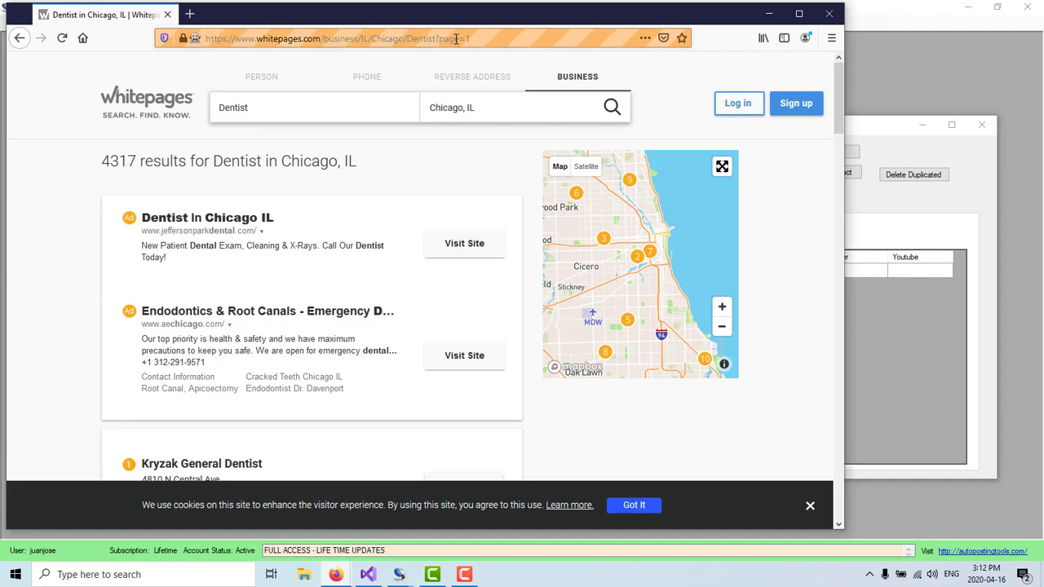
pyautogui.click(887, 214)
pyautogui.click(675, 171)
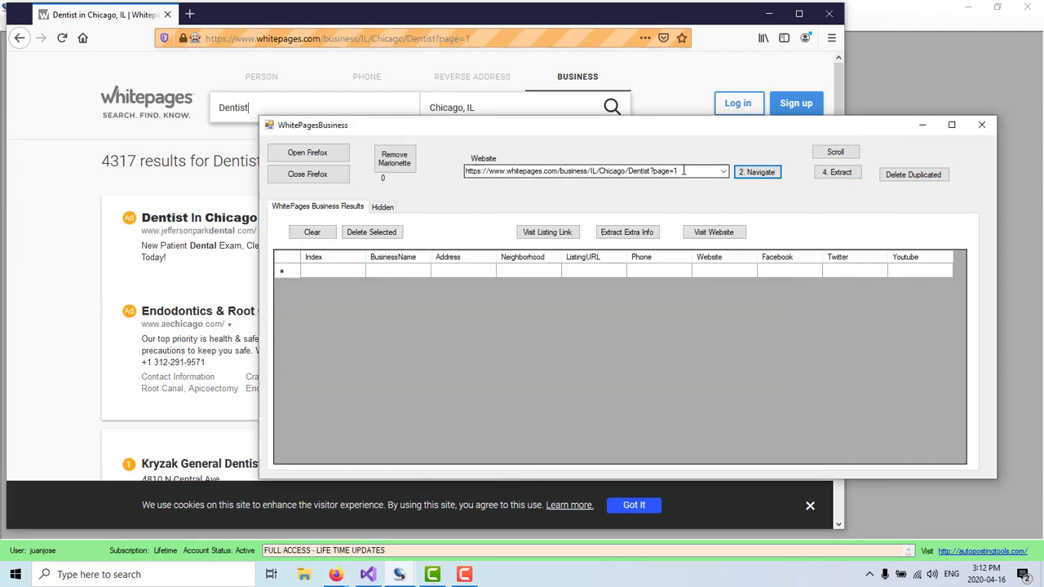
pyautogui.doubleClick(676, 170)
pyautogui.click(676, 170)
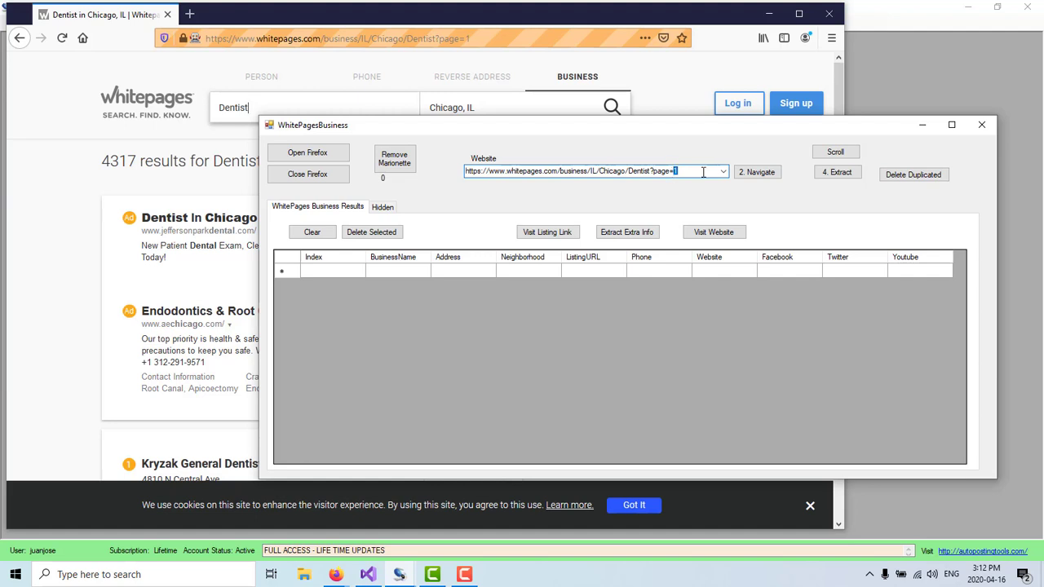
pyautogui.click(746, 178)
# Step: Highlight the 4317 result total and scroll through the dentist listings
pyautogui.click(95, 188)
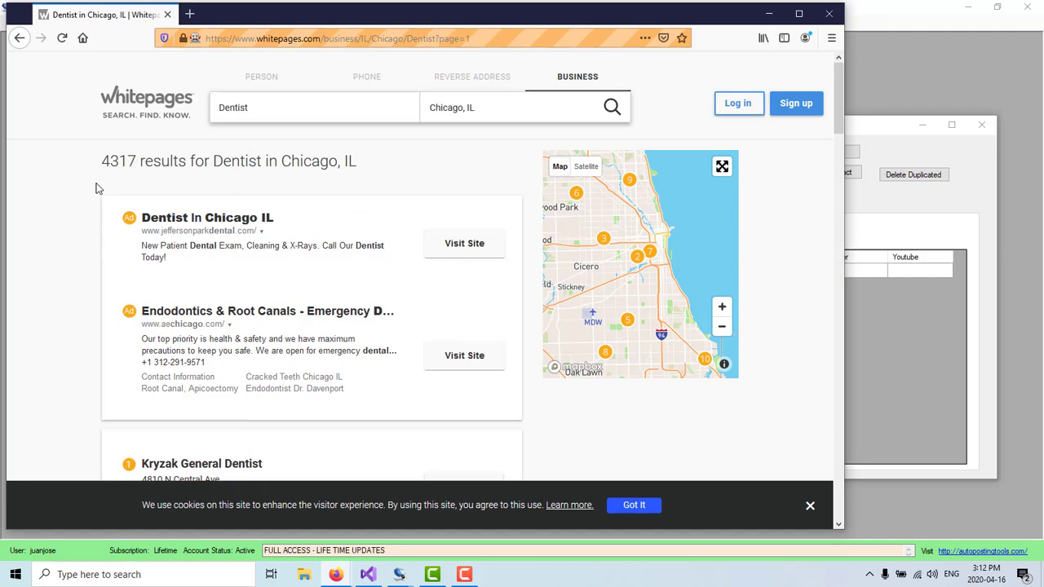
pyautogui.moveTo(103, 162); pyautogui.dragTo(137, 161)
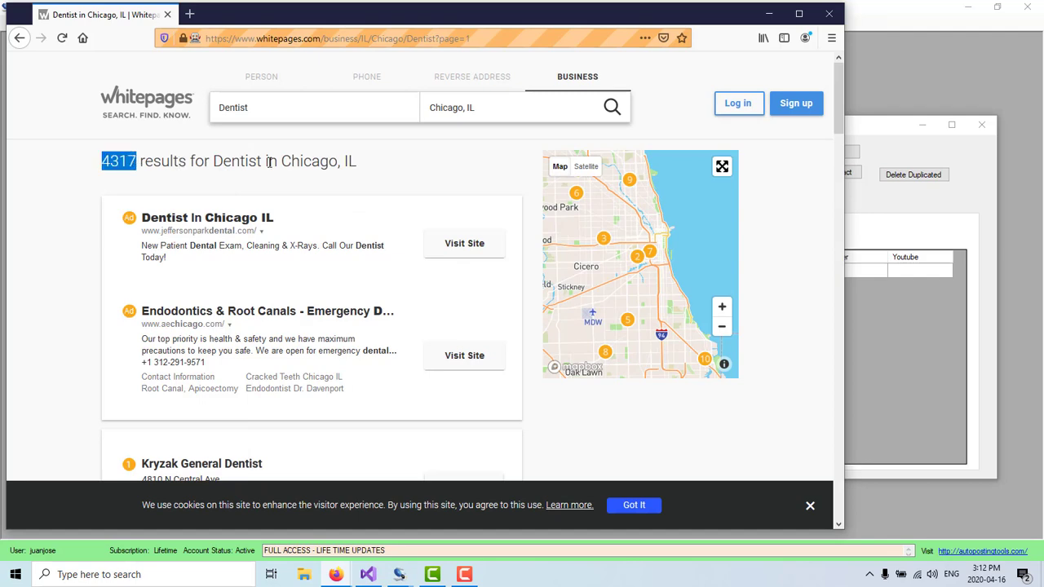
pyautogui.scroll(-2, 411, 177)
pyautogui.scroll(-5, 510, 204)
pyautogui.scroll(-5, 529, 242)
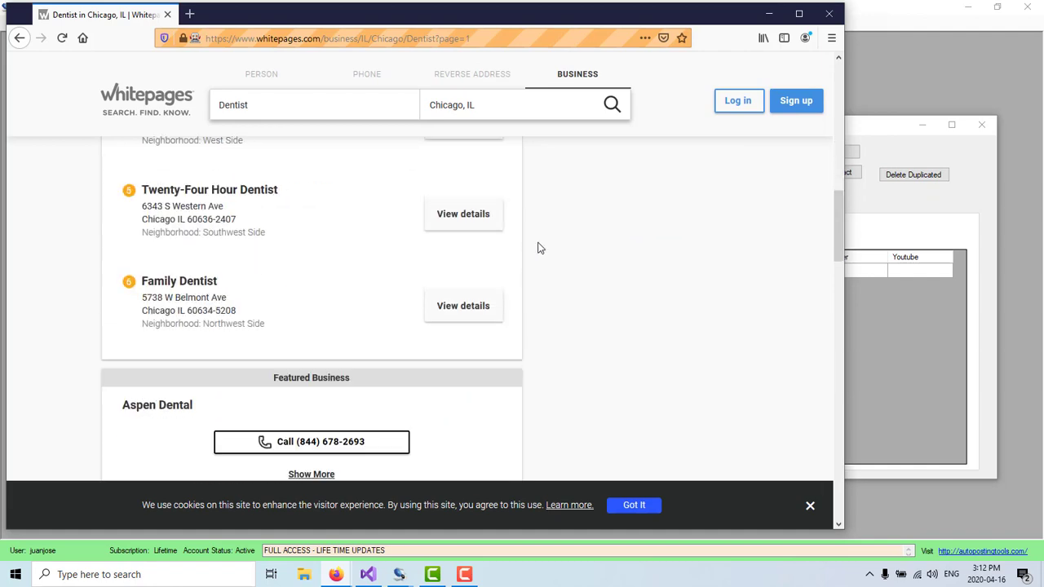
pyautogui.scroll(-5, 538, 247)
pyautogui.scroll(-3, 548, 250)
pyautogui.scroll(4, 549, 250)
pyautogui.scroll(5, 548, 250)
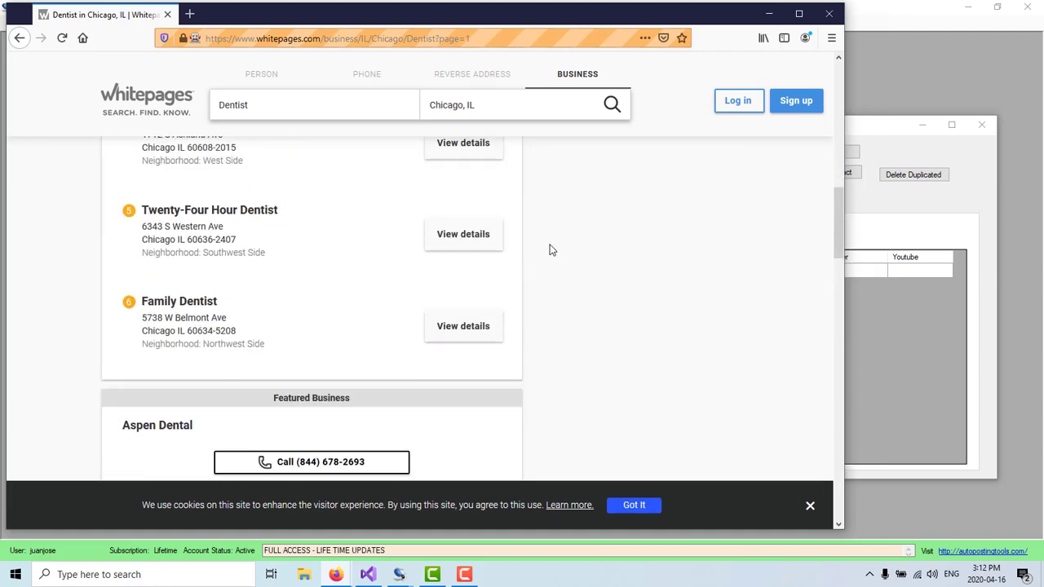
pyautogui.scroll(5, 548, 249)
pyautogui.scroll(5, 548, 249)
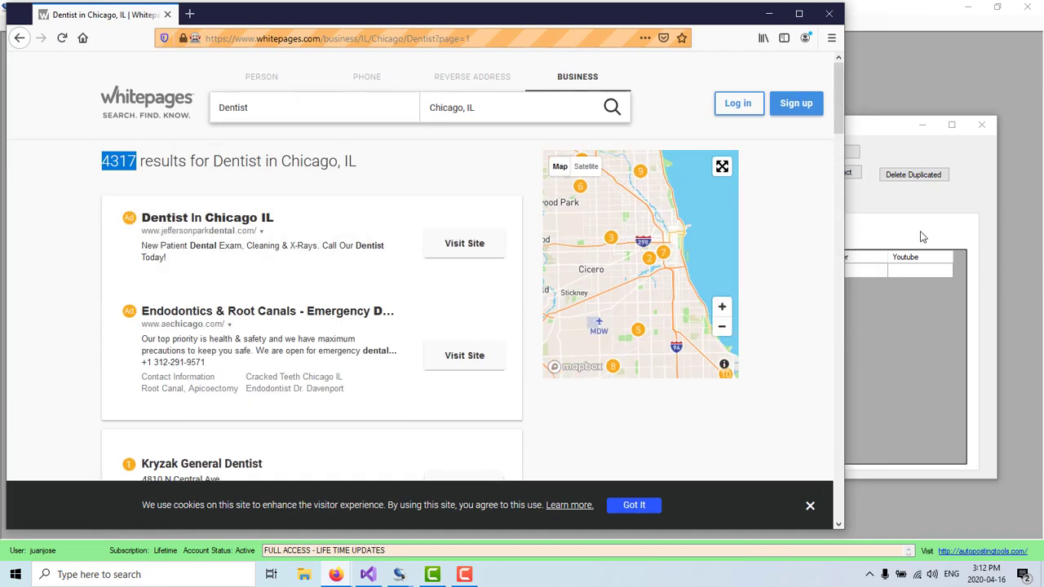
# Step: Extract the page-1 Chicago dentist listings into the grid and delete duplicates
pyautogui.click(874, 236)
pyautogui.click(835, 174)
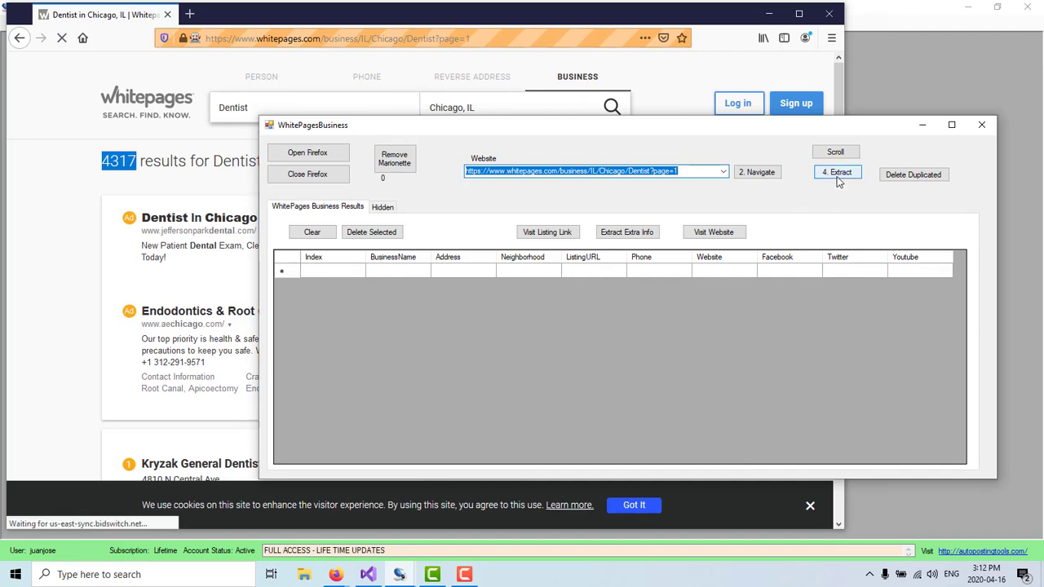
pyautogui.click(494, 332)
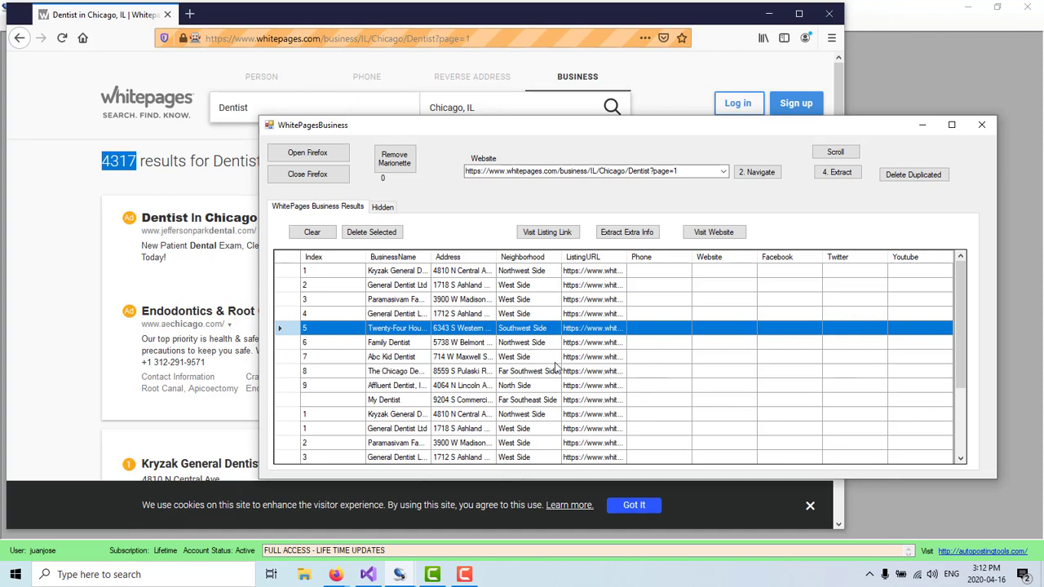
pyautogui.click(921, 179)
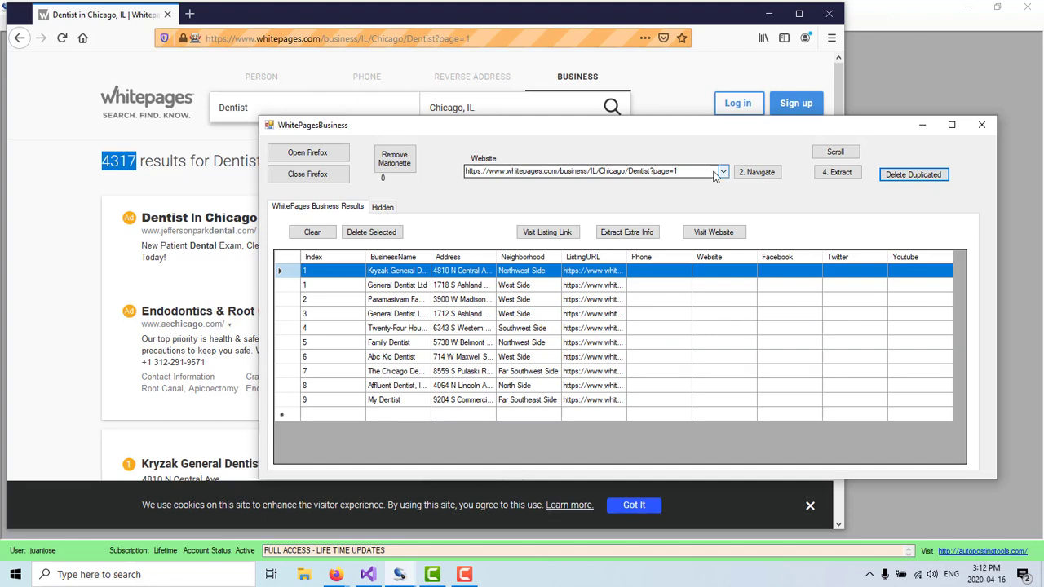
# Step: Load page 2 of the results, extract its listings and remove duplicates
pyautogui.click(681, 171)
pyautogui.write('2')
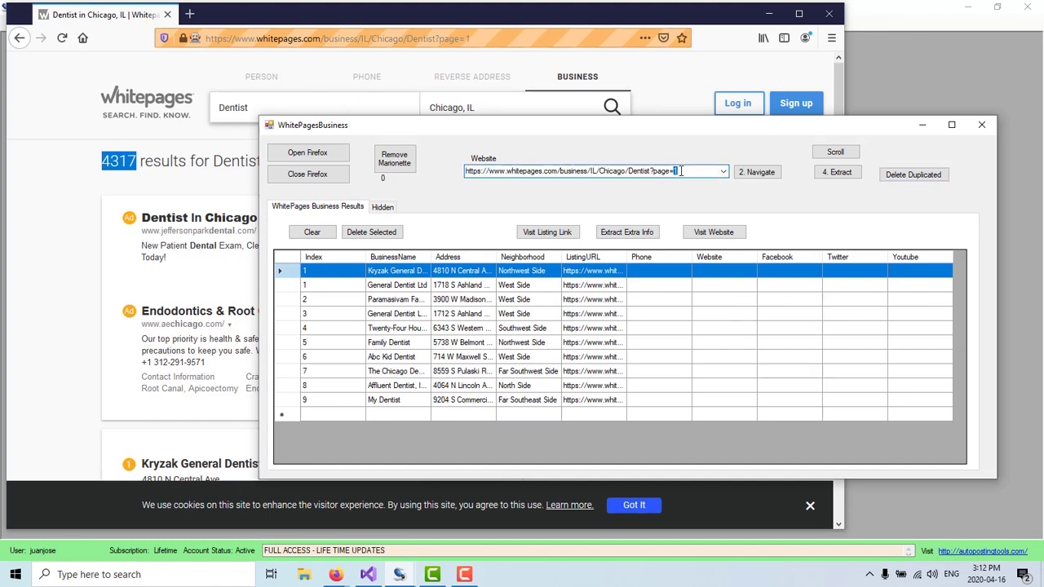
pyautogui.click(771, 181)
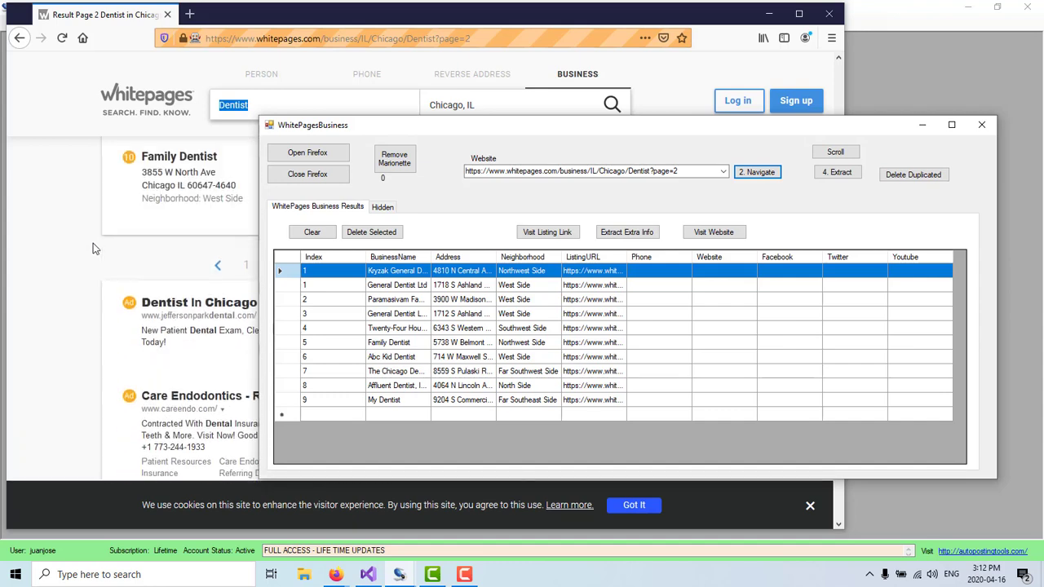
pyautogui.click(825, 173)
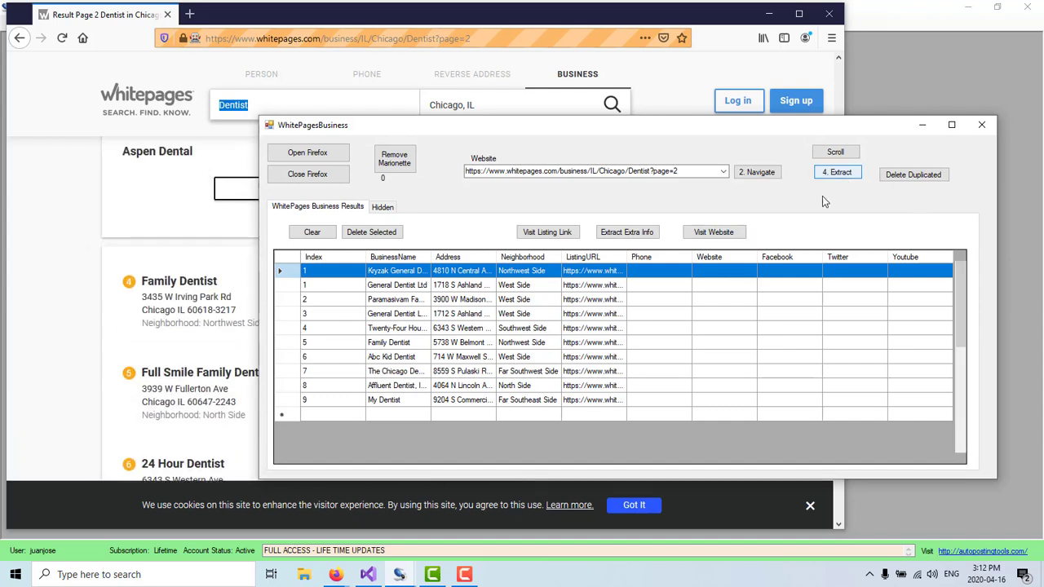
pyautogui.click(449, 364)
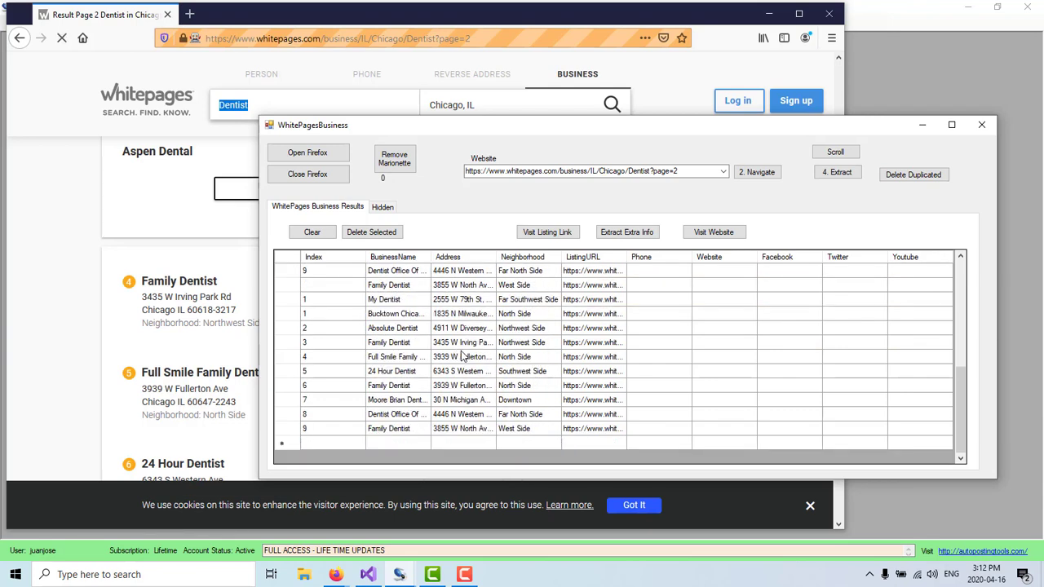
pyautogui.click(913, 174)
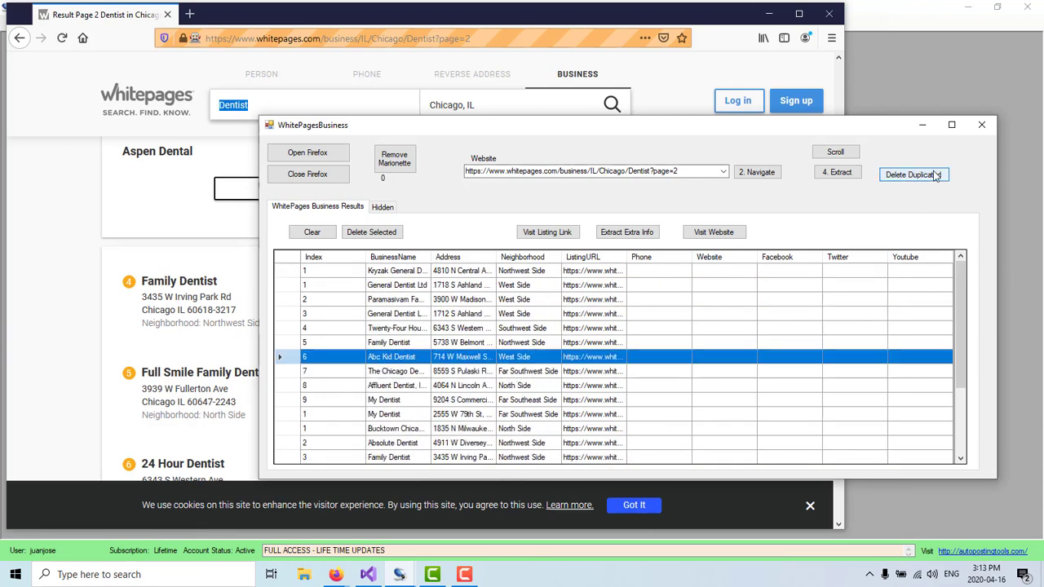
pyautogui.click(927, 177)
pyautogui.click(407, 330)
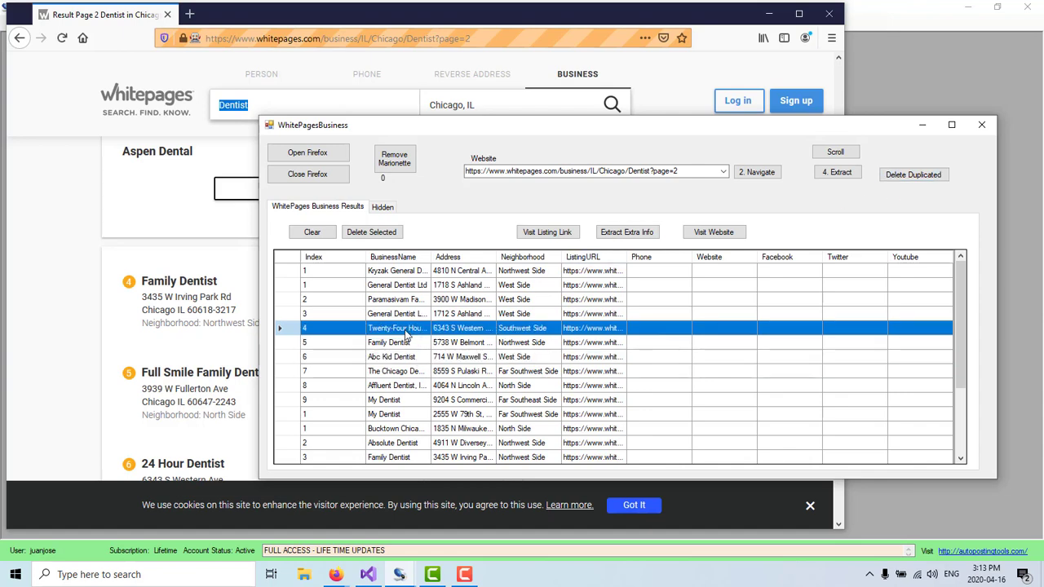
pyautogui.scroll(-2, 405, 334)
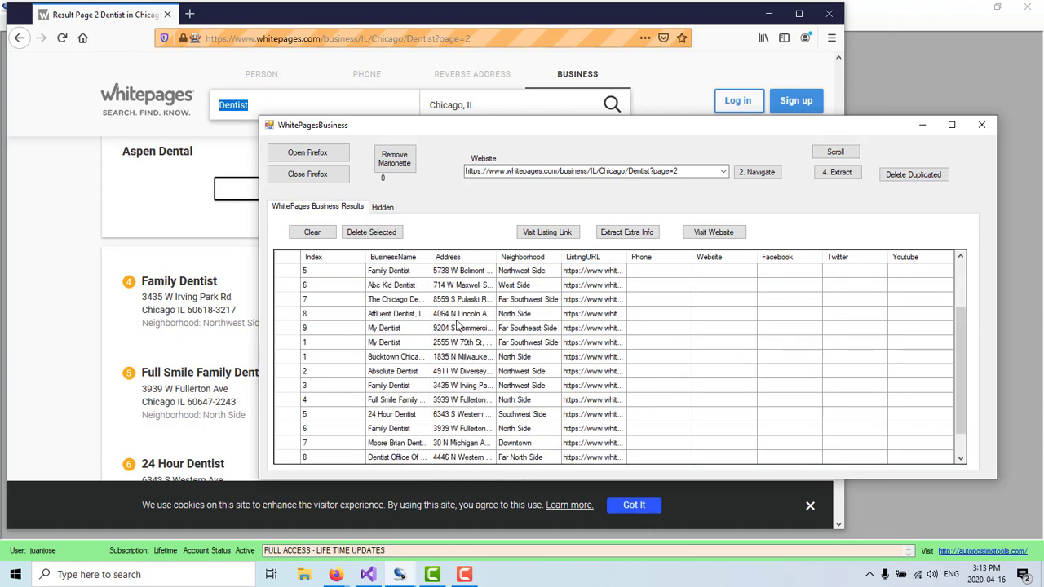
pyautogui.scroll(2, 458, 326)
pyautogui.scroll(1, 432, 323)
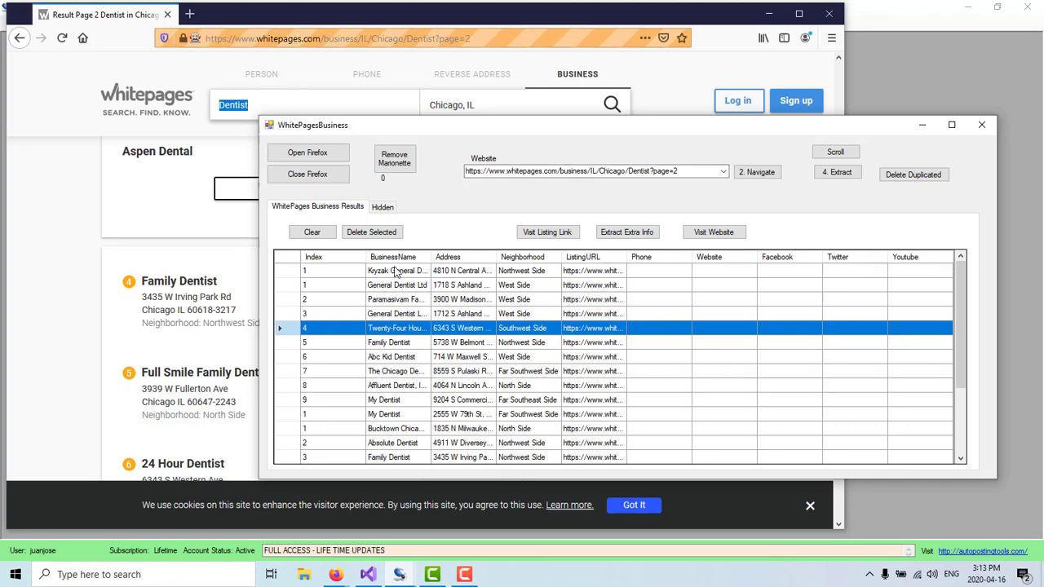
# Step: Compare the grid against the Whitepages page-2 listings in Firefox
pyautogui.click(73, 265)
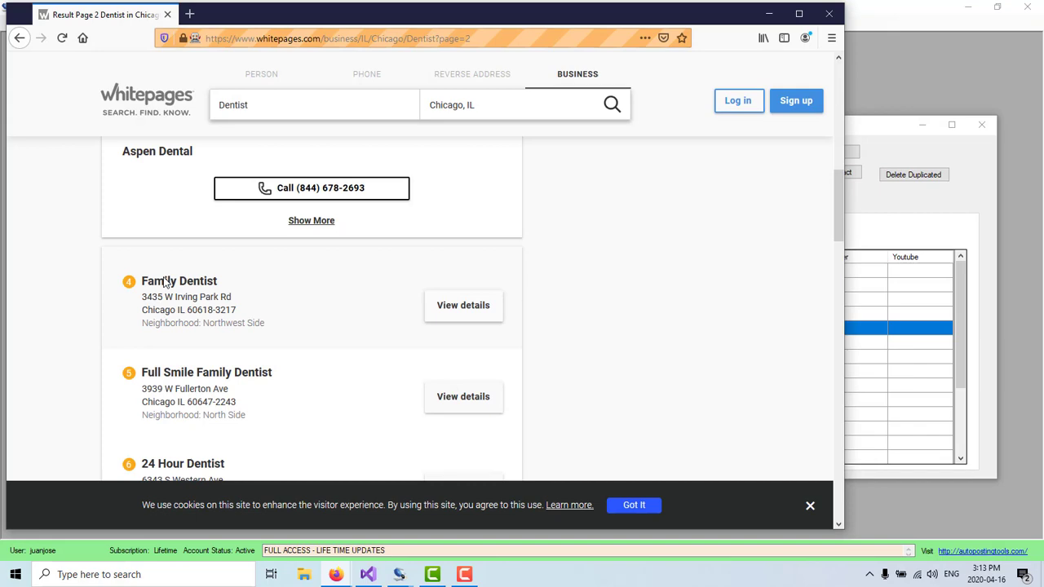
pyautogui.scroll(-3, 191, 310)
pyautogui.scroll(4, 173, 260)
pyautogui.scroll(1, 167, 253)
pyautogui.scroll(4, 160, 242)
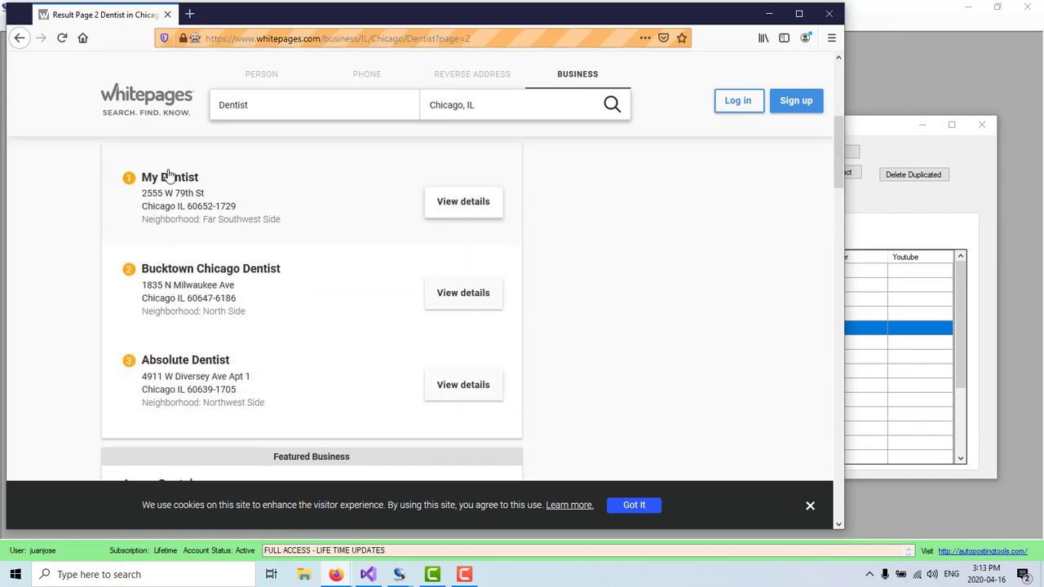
pyautogui.click(893, 287)
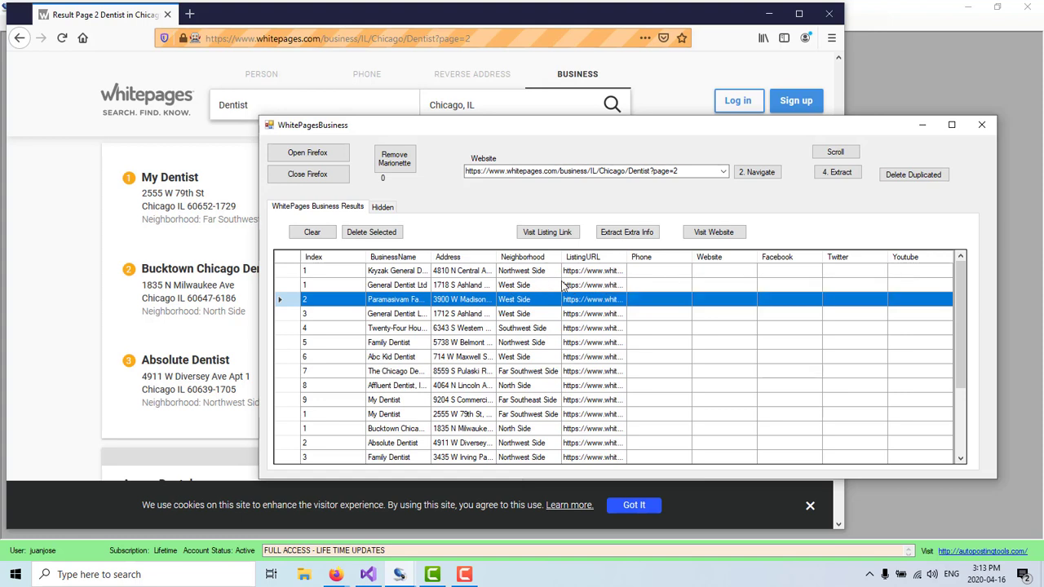
# Step: Open the General Dentist Ltd listing and extract its phone, website and social links
pyautogui.click(565, 287)
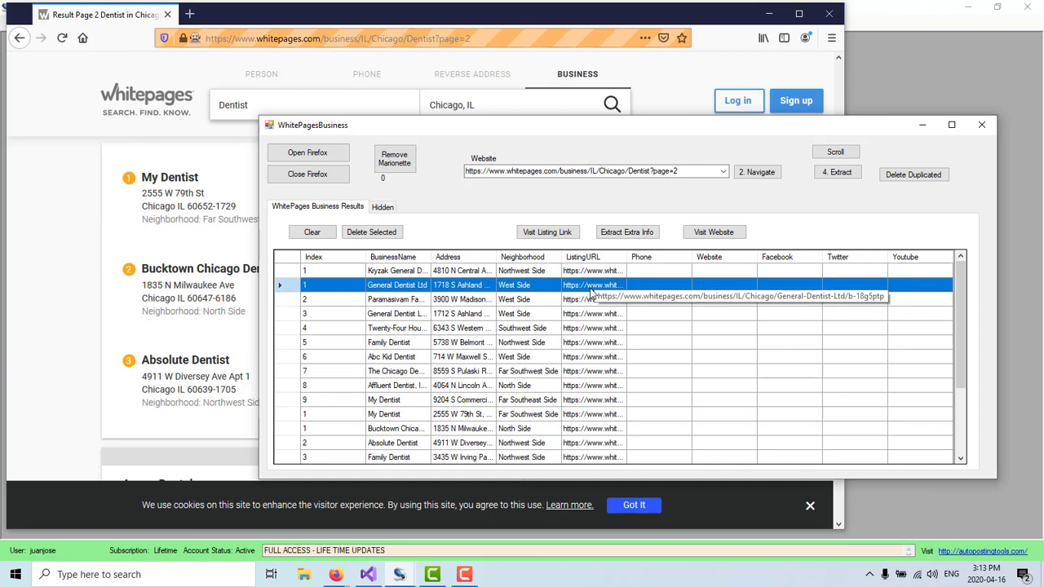
pyautogui.click(549, 238)
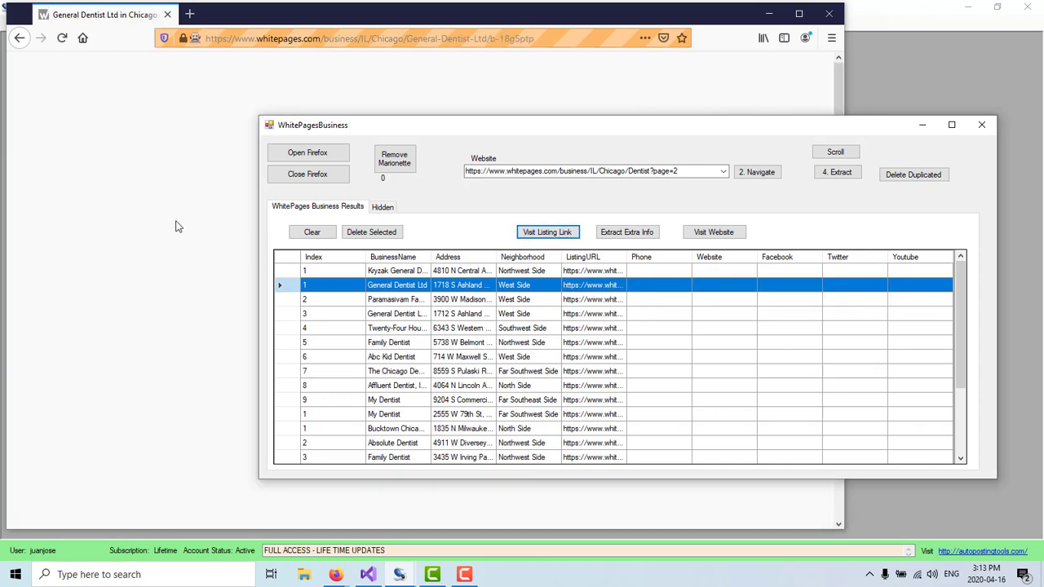
pyautogui.click(155, 240)
pyautogui.scroll(-5, 126, 261)
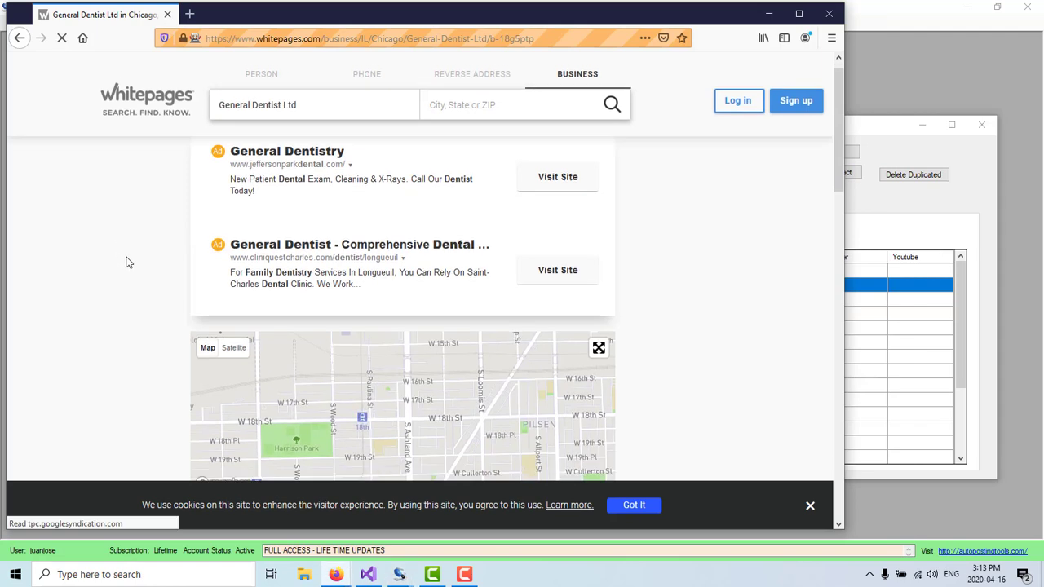
pyautogui.scroll(-3, 127, 265)
pyautogui.scroll(-2, 128, 265)
pyautogui.scroll(-4, 128, 265)
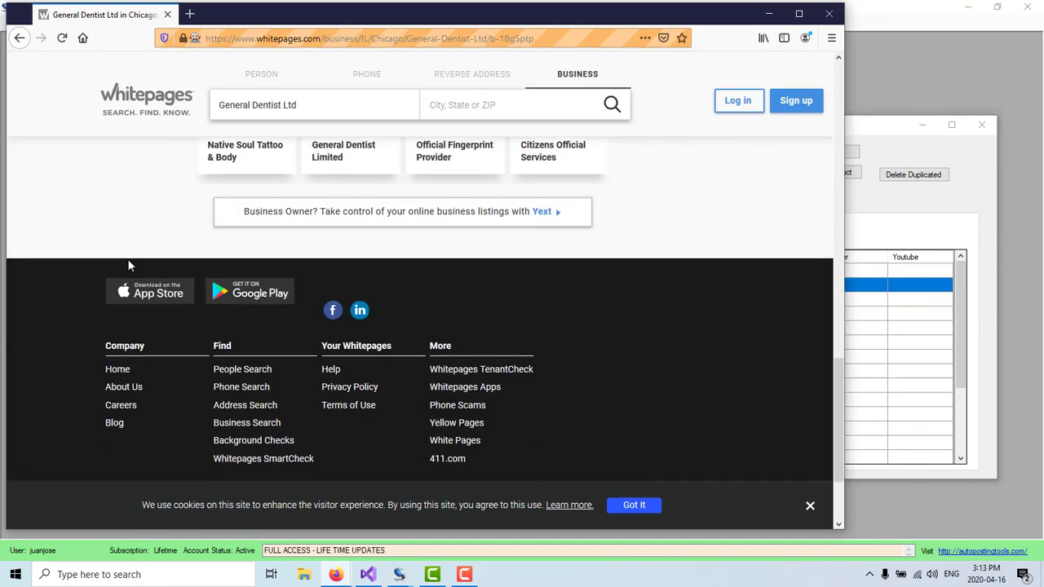
pyautogui.scroll(3, 127, 264)
pyautogui.scroll(4, 127, 264)
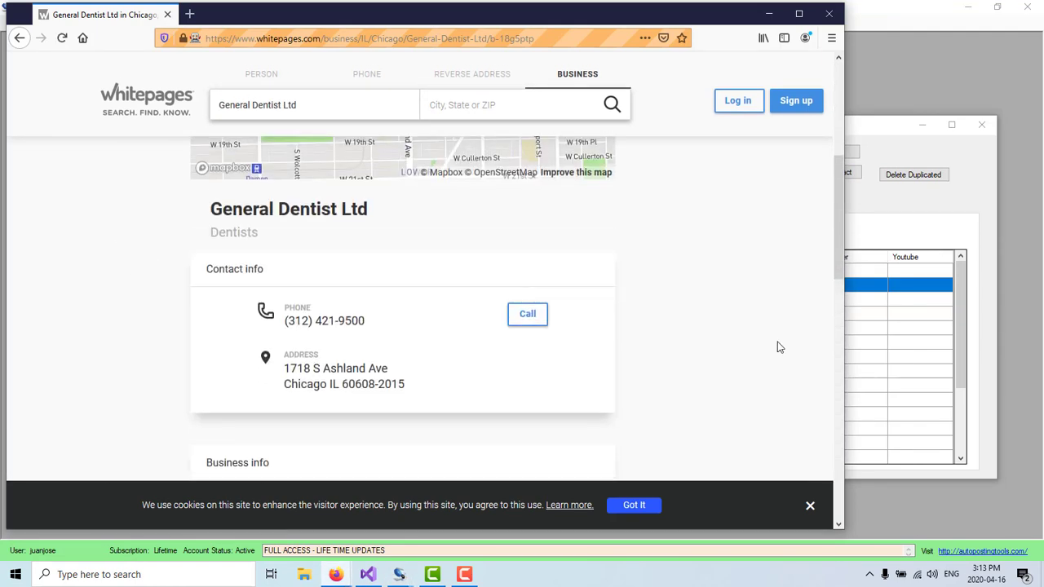
pyautogui.click(939, 234)
pyautogui.click(634, 232)
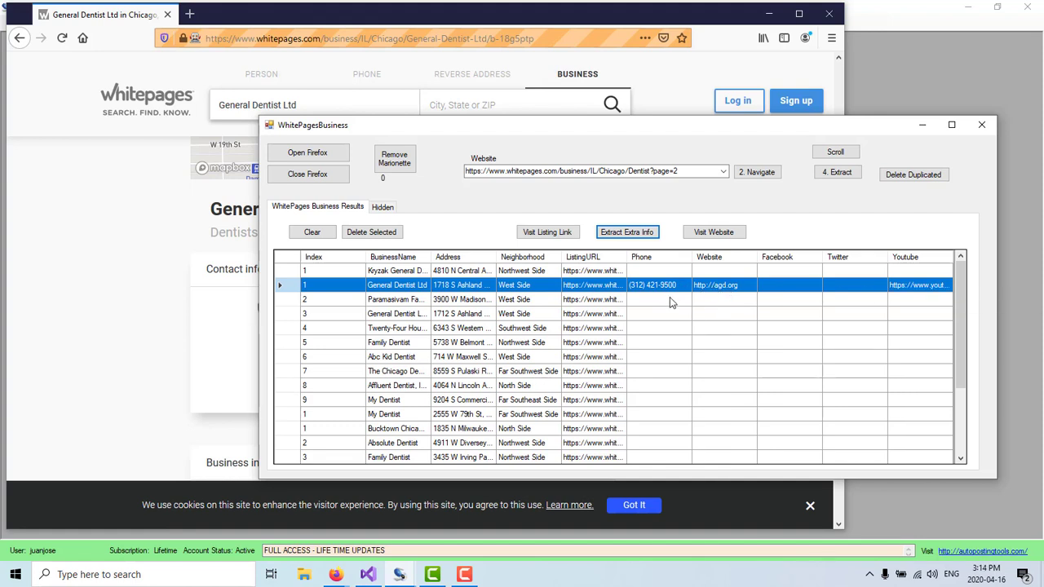
# Step: Extract the phone and social links for the 1712 S Ashland General Dentist row
pyautogui.click(653, 316)
pyautogui.click(546, 236)
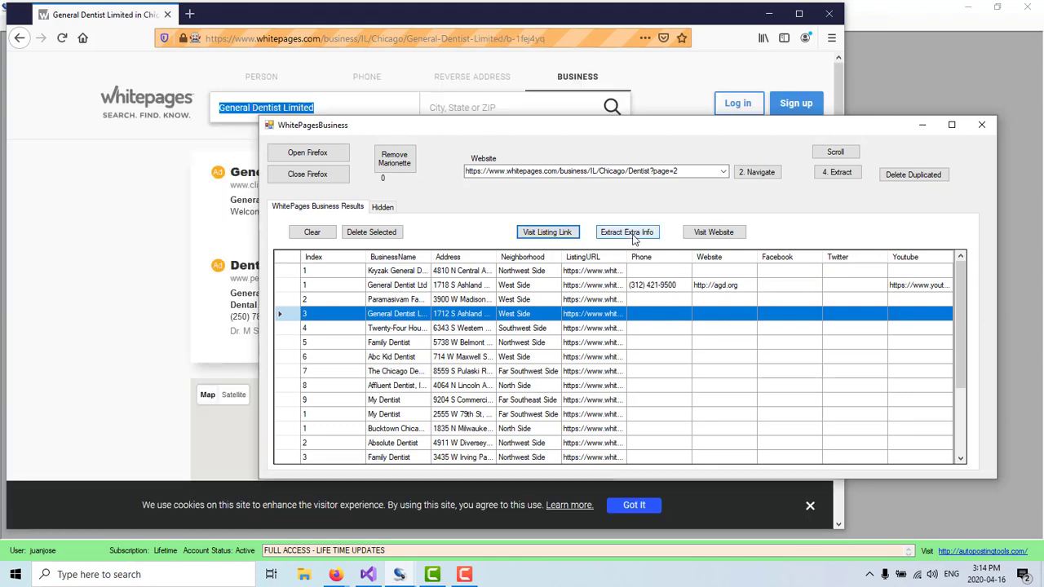
pyautogui.click(634, 235)
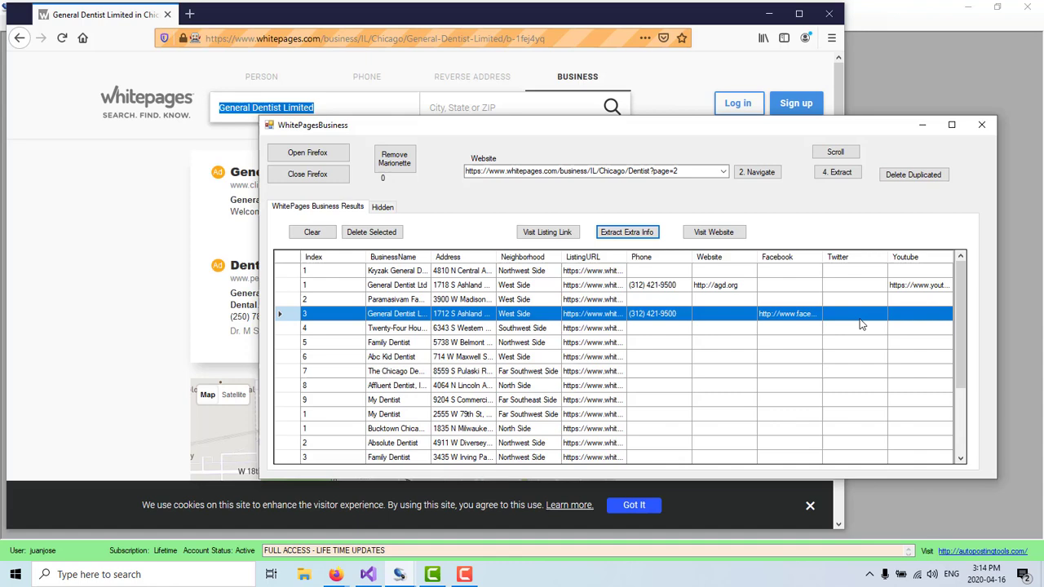
pyautogui.scroll(-3, 693, 338)
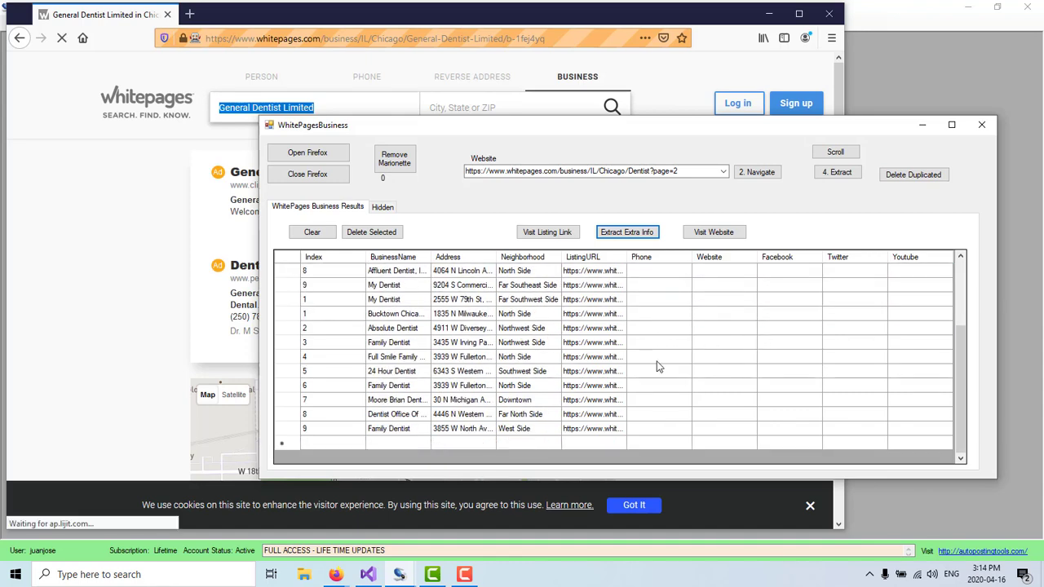
pyautogui.scroll(3, 668, 416)
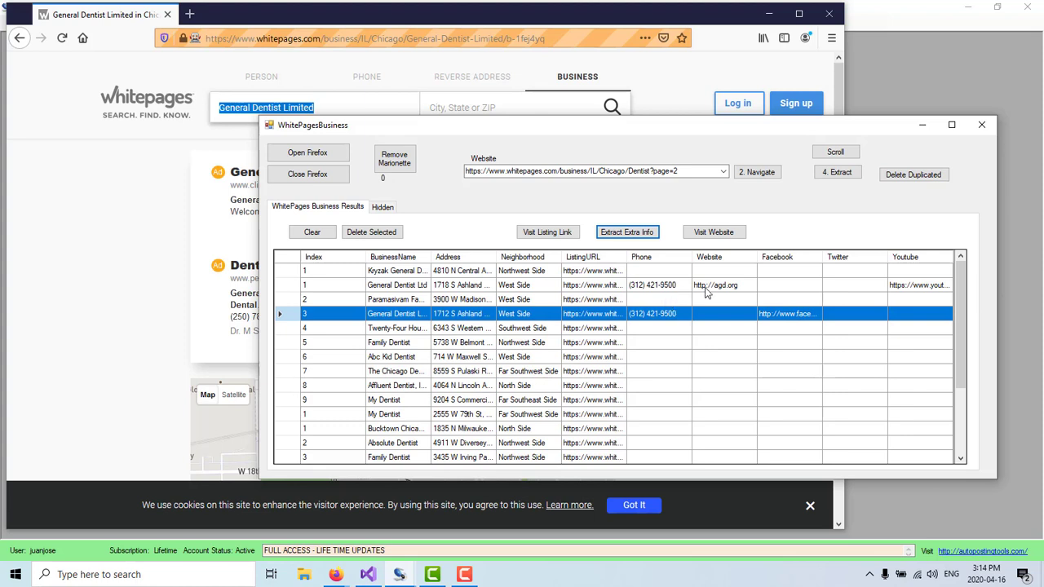
# Step: Visit the agd.org Academy of General Dentistry site from the General Dentist Ltd row and scroll through it
pyautogui.click(706, 290)
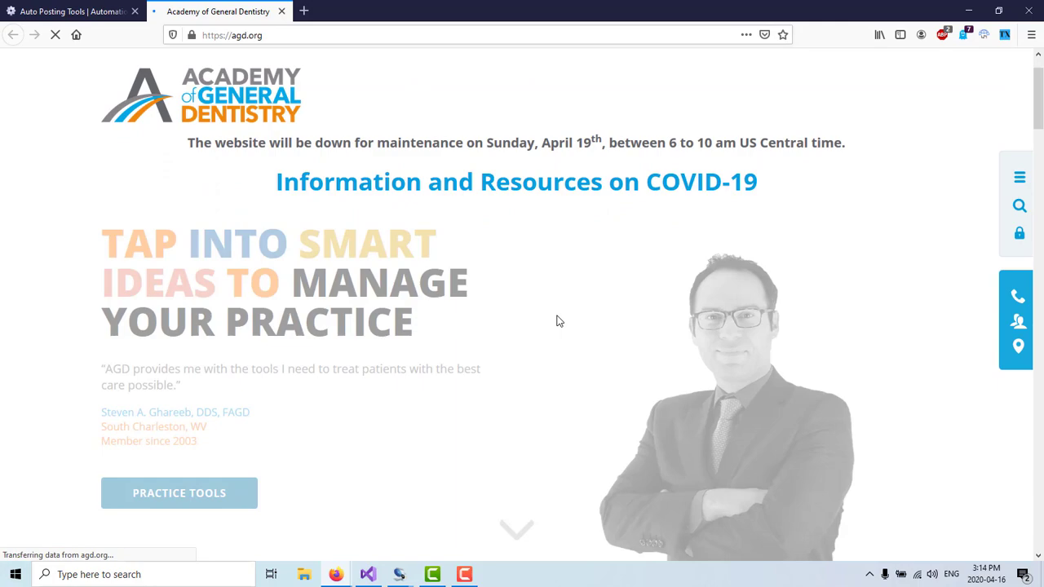
pyautogui.scroll(-2, 558, 320)
pyautogui.scroll(-3, 558, 324)
pyautogui.scroll(-3, 557, 326)
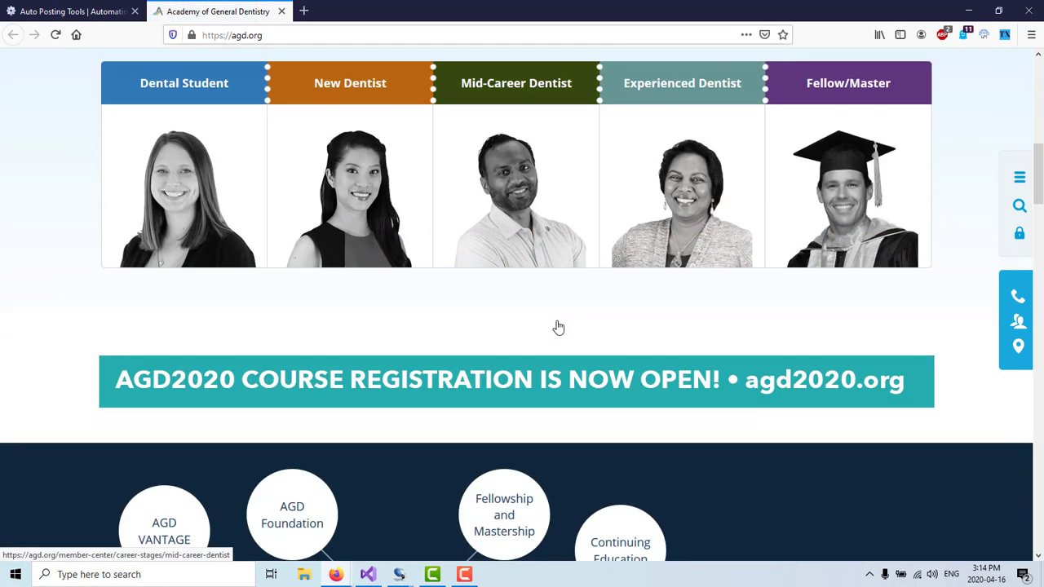
pyautogui.scroll(-3, 557, 326)
pyautogui.scroll(-2, 557, 325)
pyautogui.scroll(-2, 558, 325)
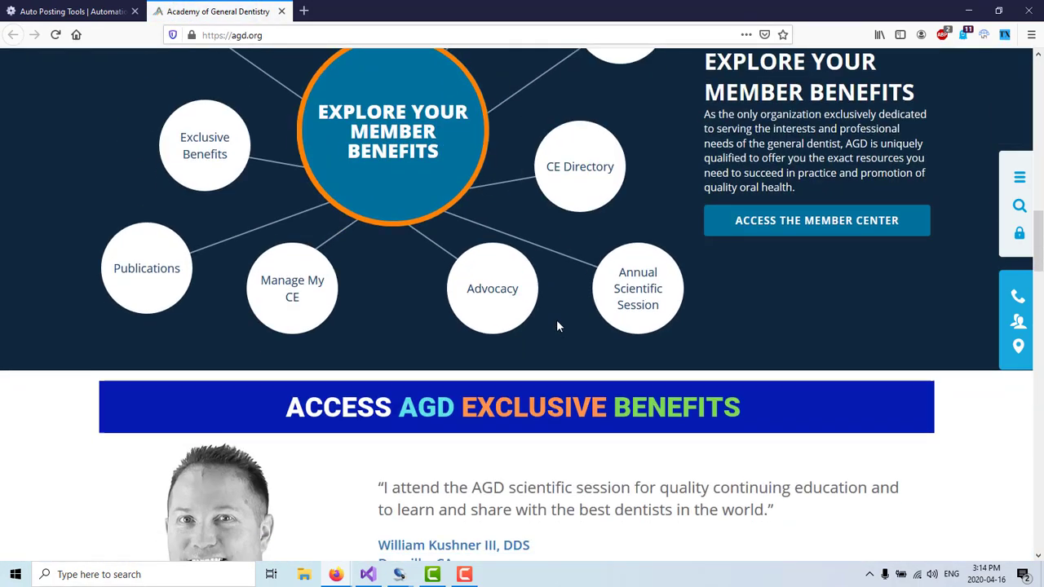
pyautogui.scroll(-4, 557, 325)
pyautogui.scroll(-4, 558, 324)
pyautogui.scroll(-1, 558, 324)
pyautogui.scroll(-4, 557, 325)
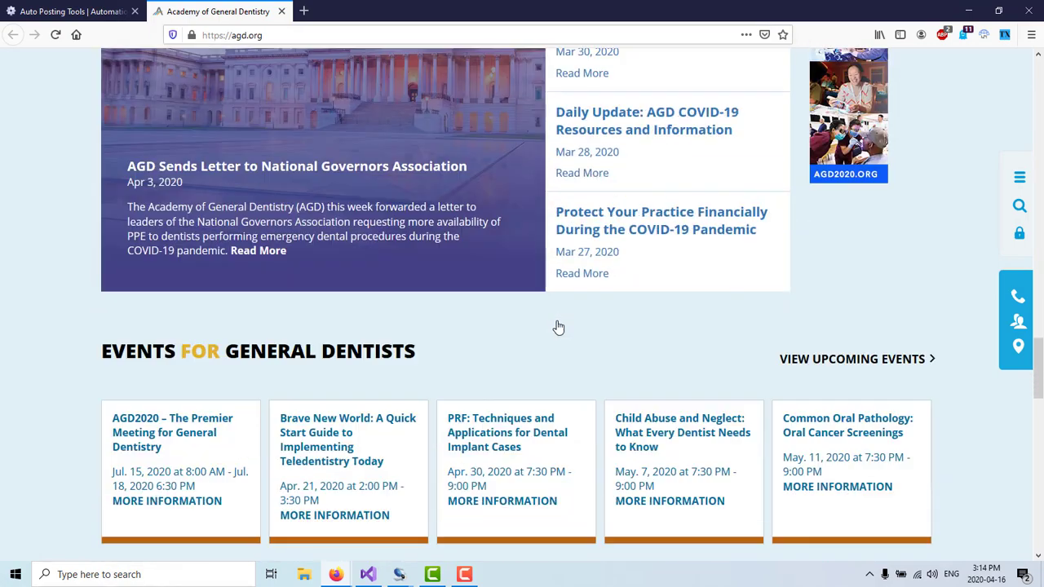
pyautogui.scroll(-3, 558, 326)
pyautogui.scroll(-3, 558, 326)
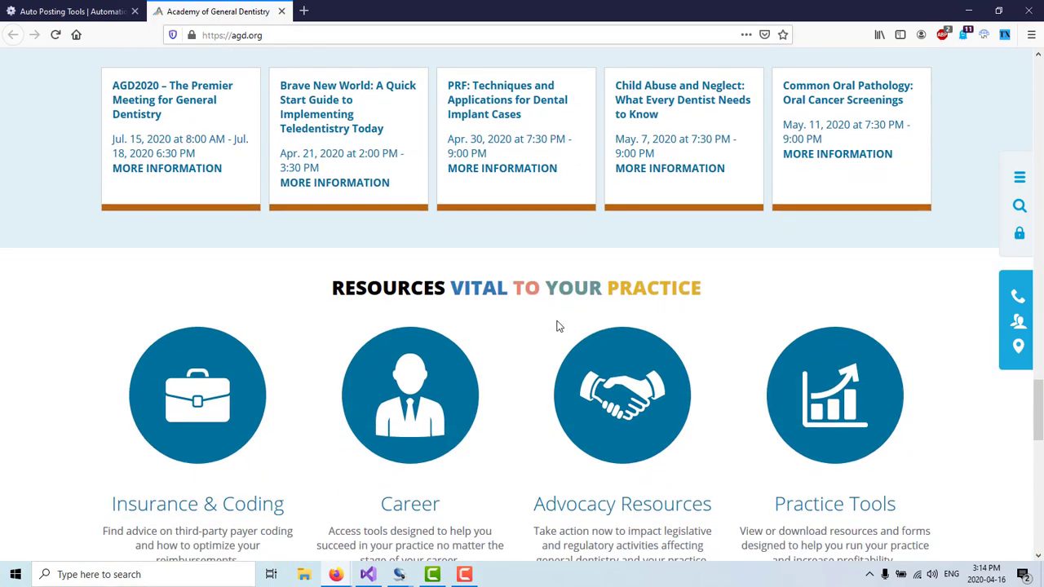
# Step: Bring the WhitePagesBusiness results grid forward from the taskbar and scroll it
pyautogui.click(400, 576)
pyautogui.moveTo(400, 574)
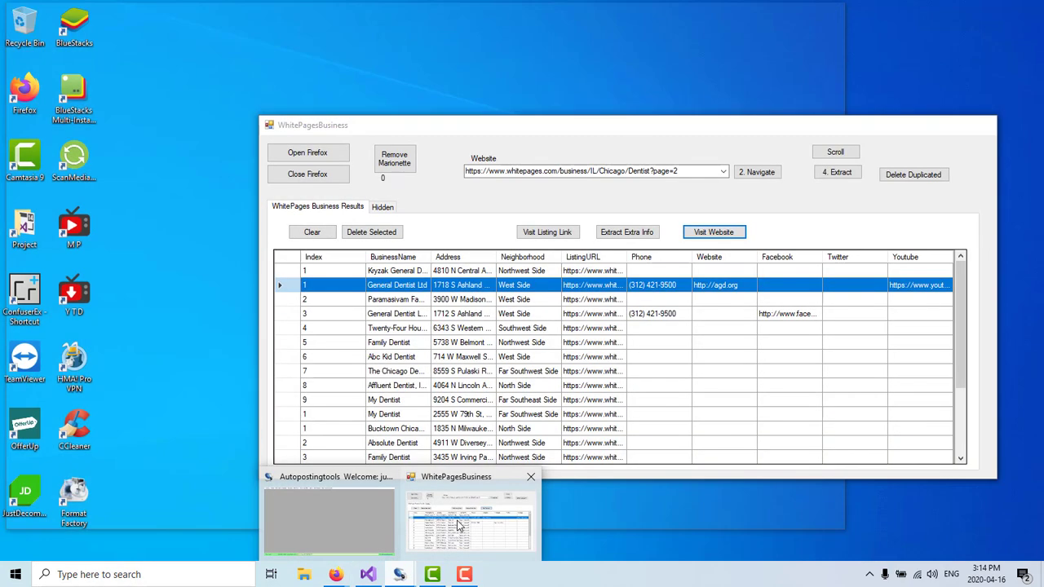
pyautogui.click(462, 519)
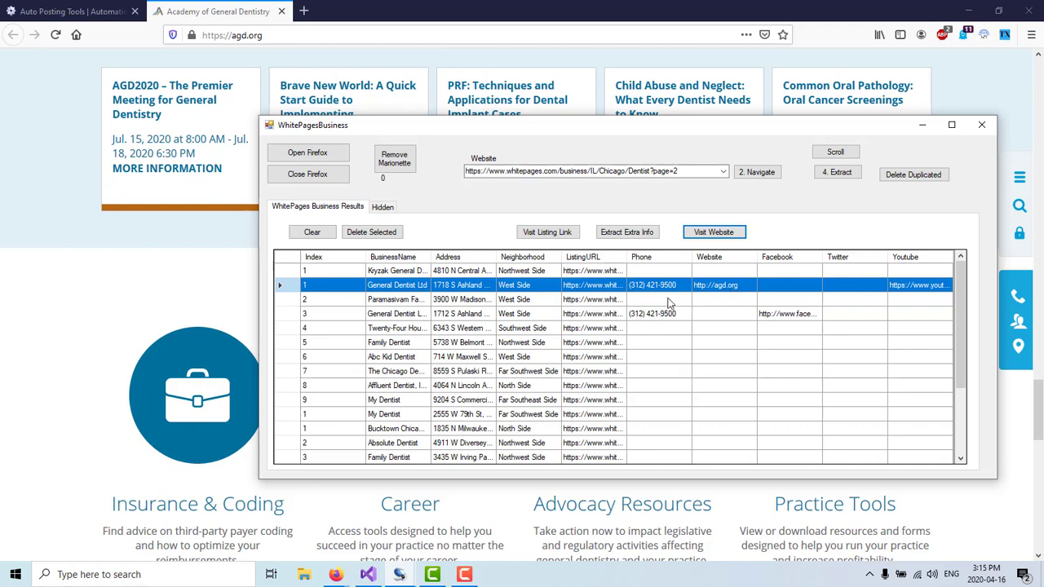
pyautogui.scroll(-1, 653, 326)
pyautogui.scroll(-2, 652, 332)
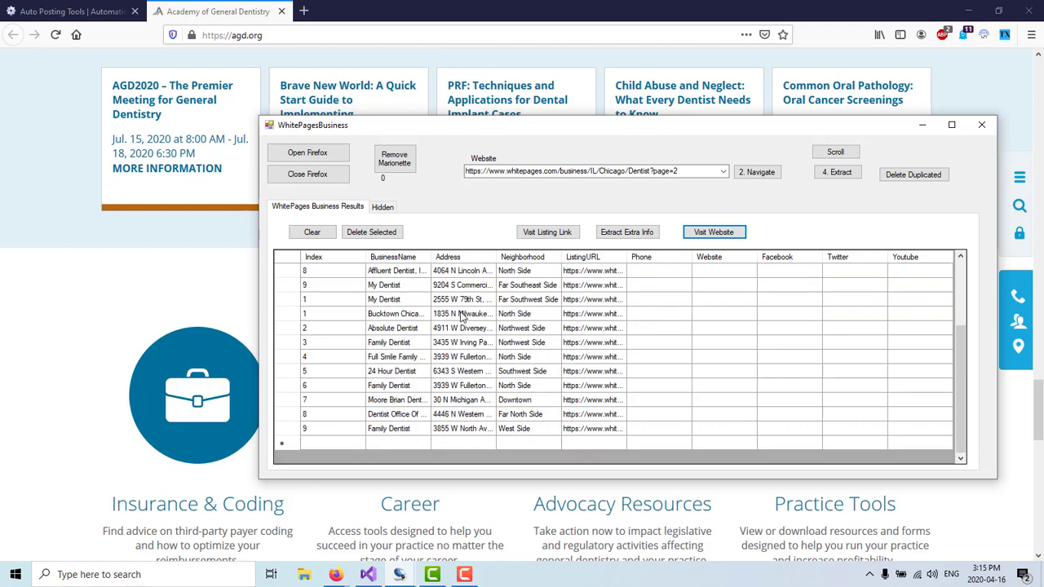
# Step: Review the General Dentist Limited Whitepages page in Firefox, then return to the scraper
pyautogui.click(335, 575)
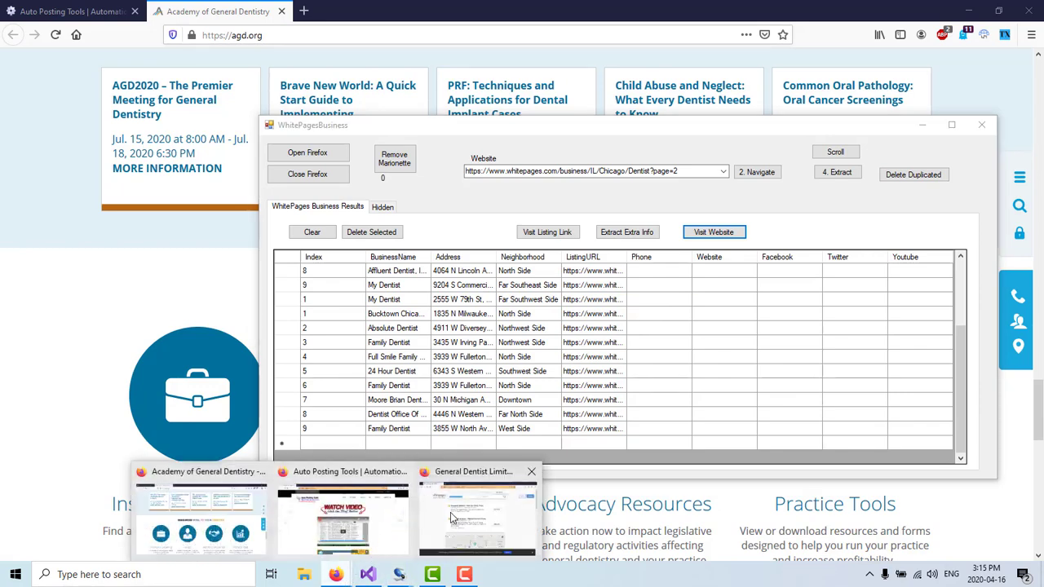
pyautogui.click(458, 522)
pyautogui.scroll(-3, 190, 306)
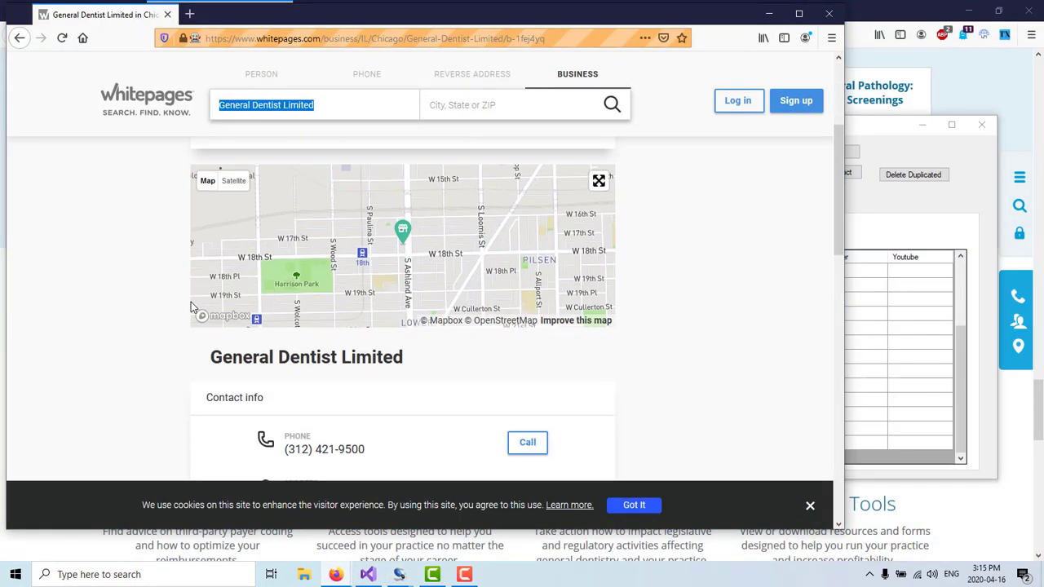
pyautogui.scroll(-2, 191, 307)
pyautogui.scroll(-1, 191, 307)
pyautogui.scroll(4, 194, 300)
pyautogui.scroll(2, 195, 298)
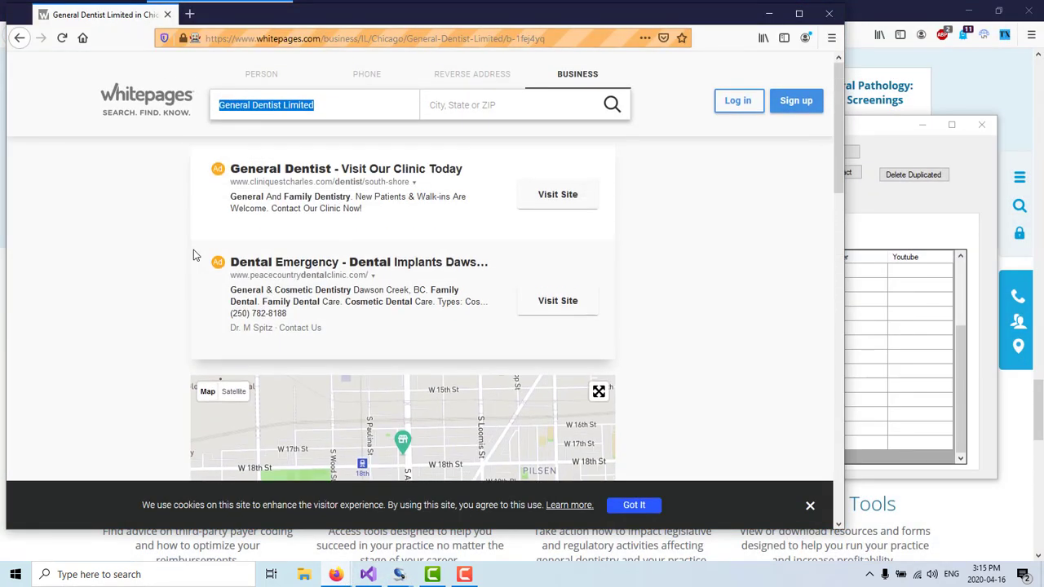
pyautogui.click(934, 237)
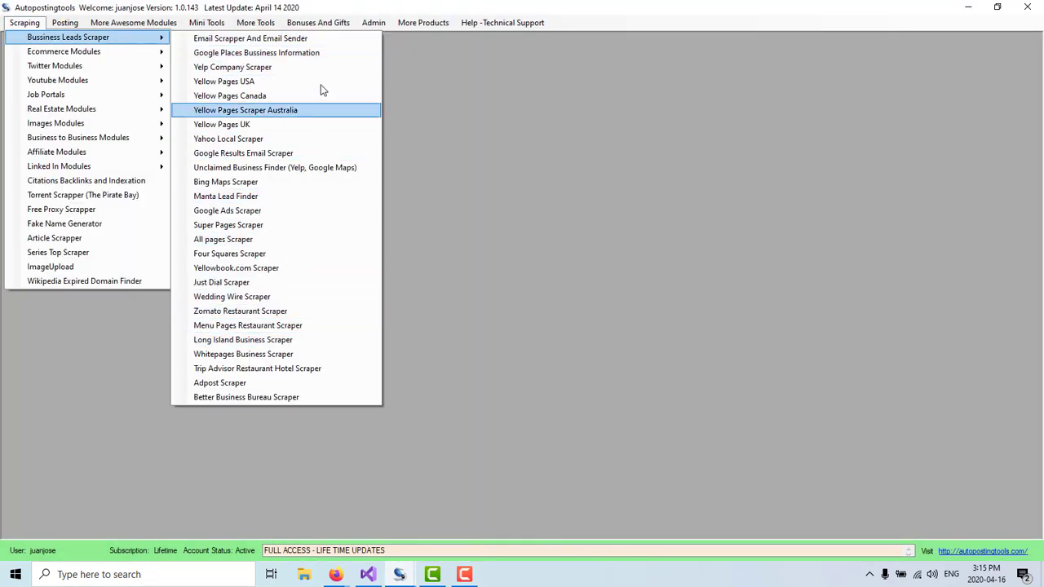
# Step: Close the Scraping menu and bring the WhitePagesBusiness grid in front of the General Dentist Limited page
pyautogui.click(233, 167)
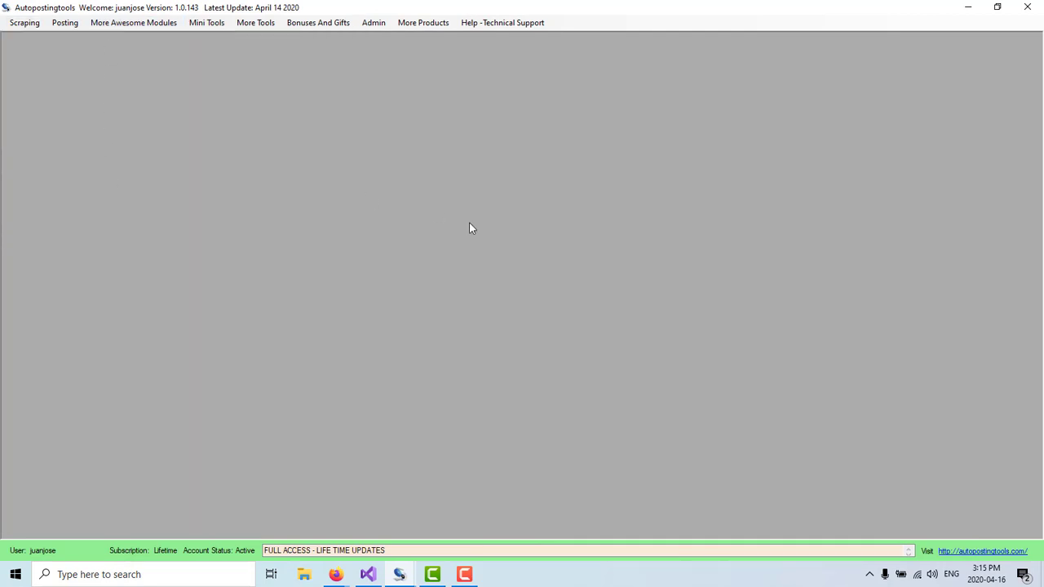
pyautogui.click(335, 574)
pyautogui.click(479, 503)
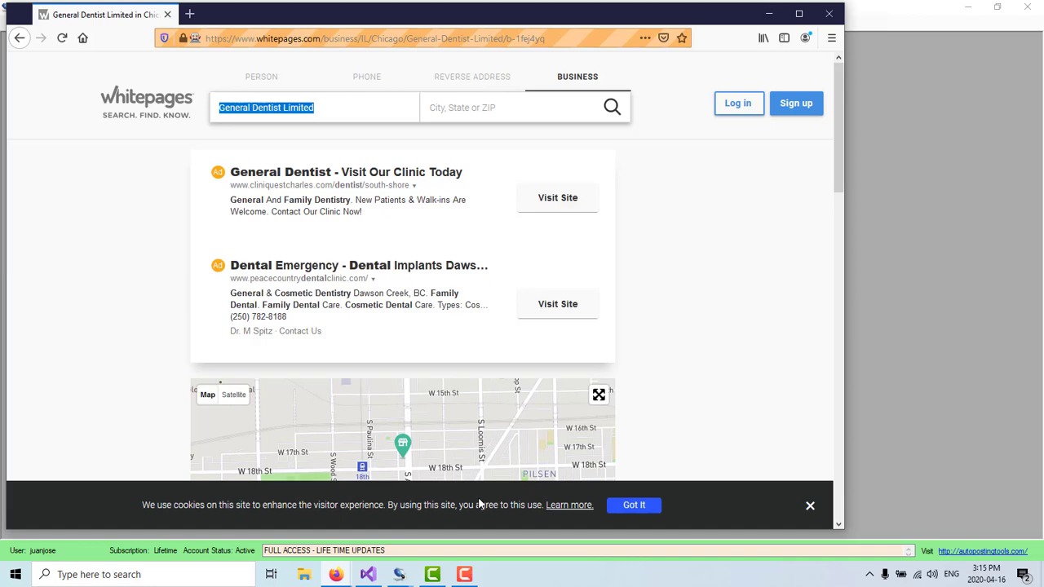
pyautogui.click(398, 574)
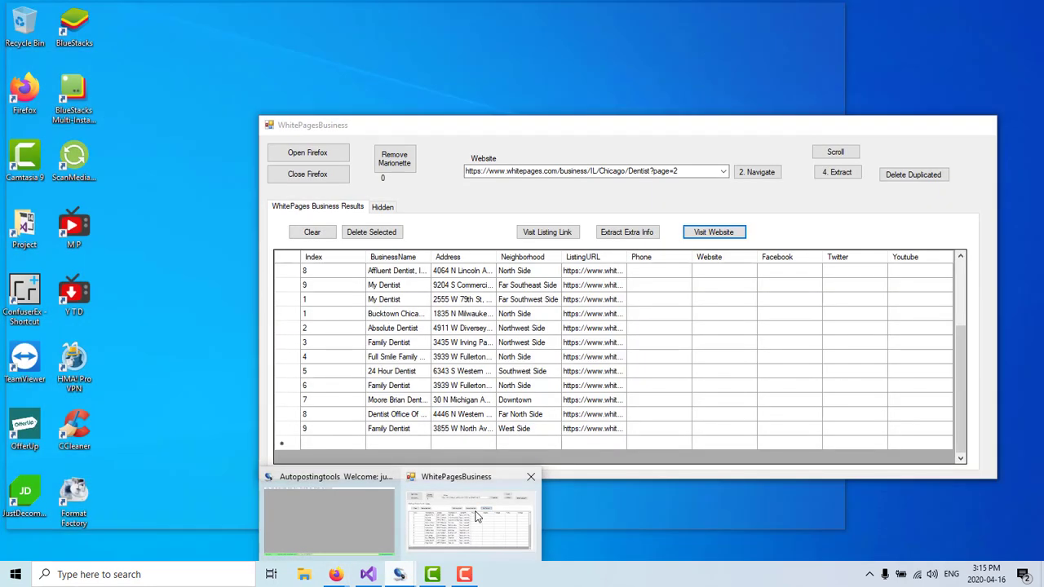
pyautogui.click(478, 515)
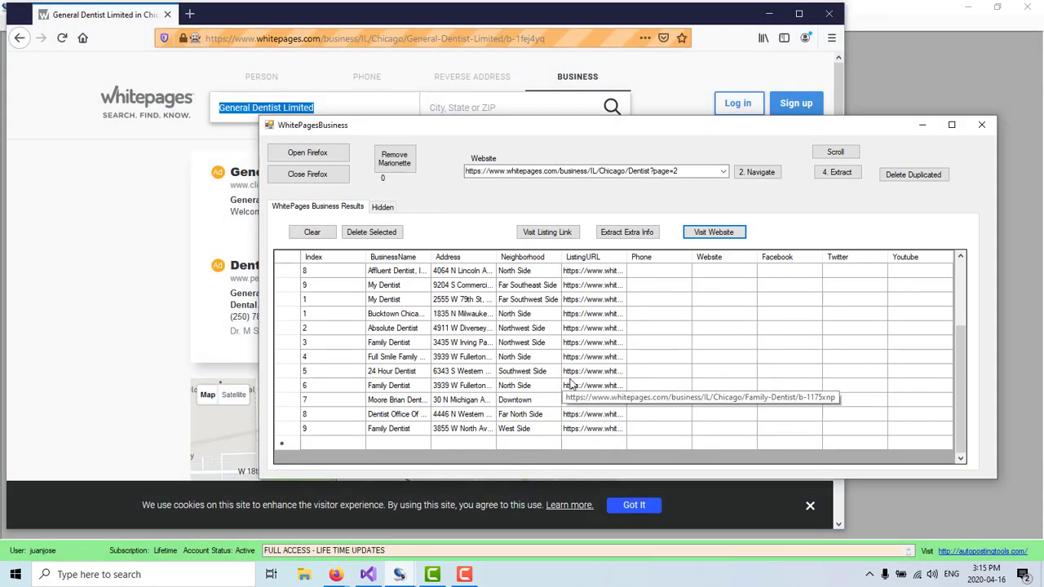